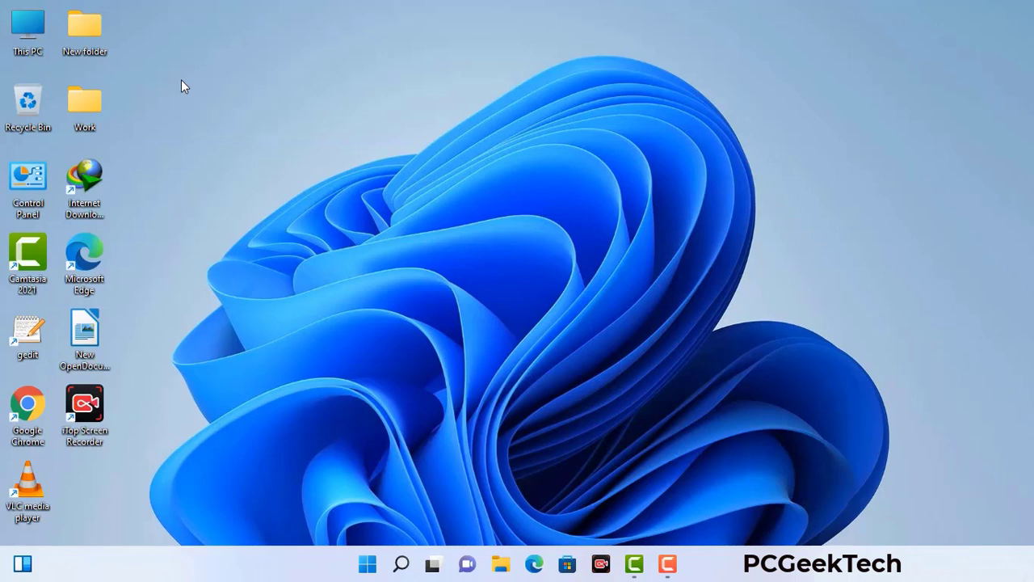
Open the Run box with Win+R so msconfig is ready to launch
key("super+r")
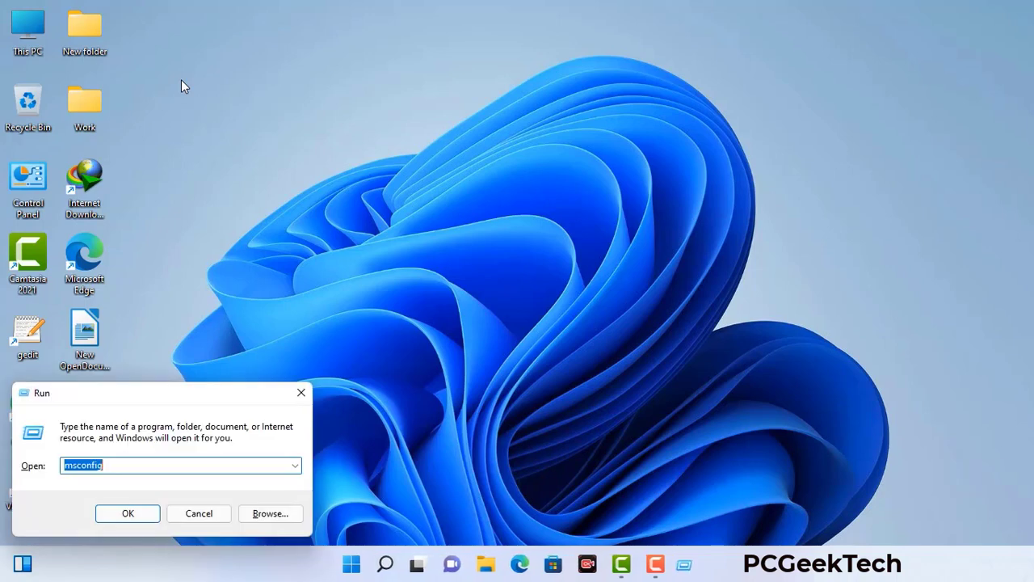
Launch msconfig, enable Safe boot with Network on the Boot tab, apply, and restart
left_click_drag(177, 393, 455, 128)
left_click(412, 201)
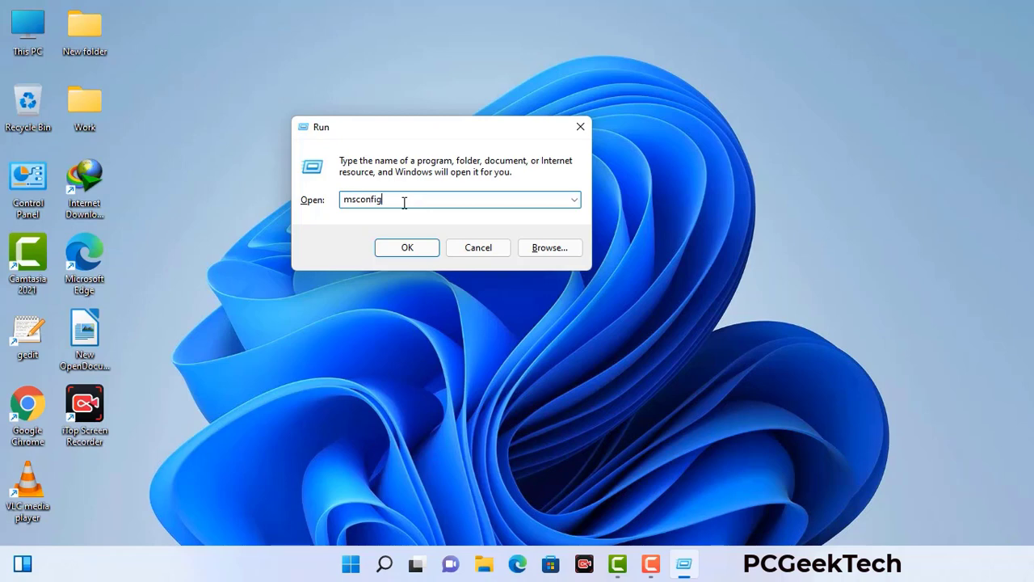
left_click(400, 252)
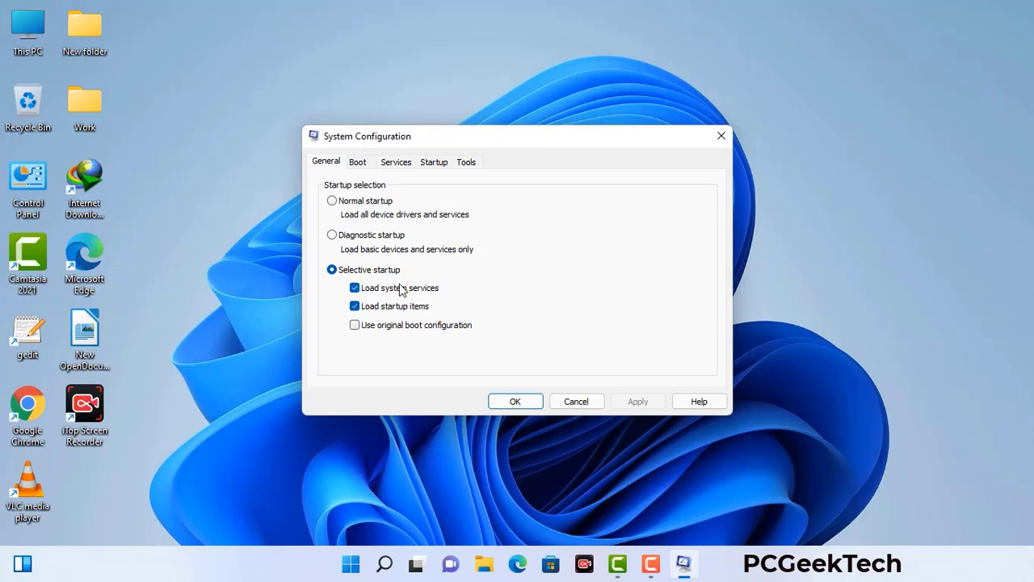
left_click(359, 165)
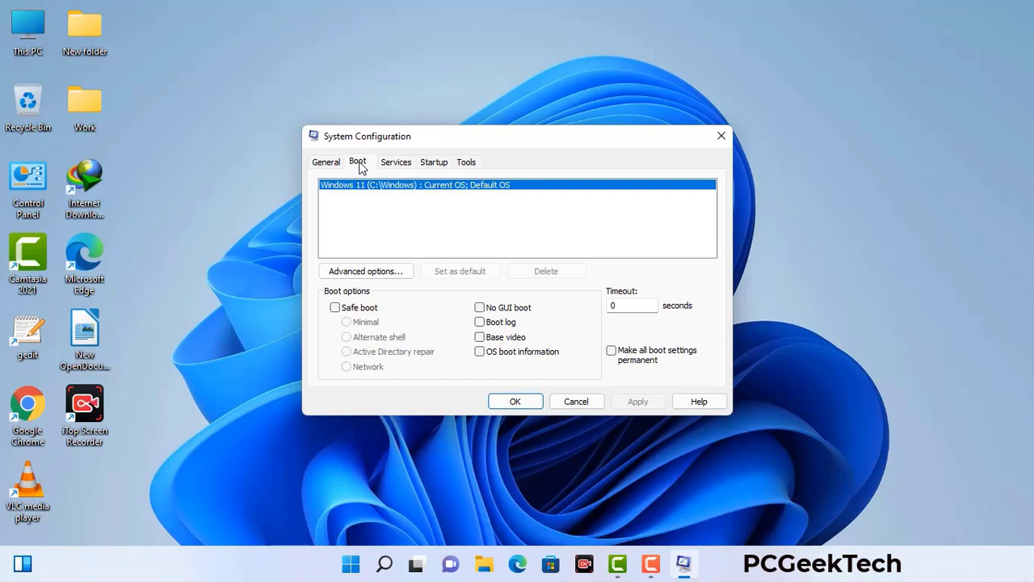
left_click(335, 308)
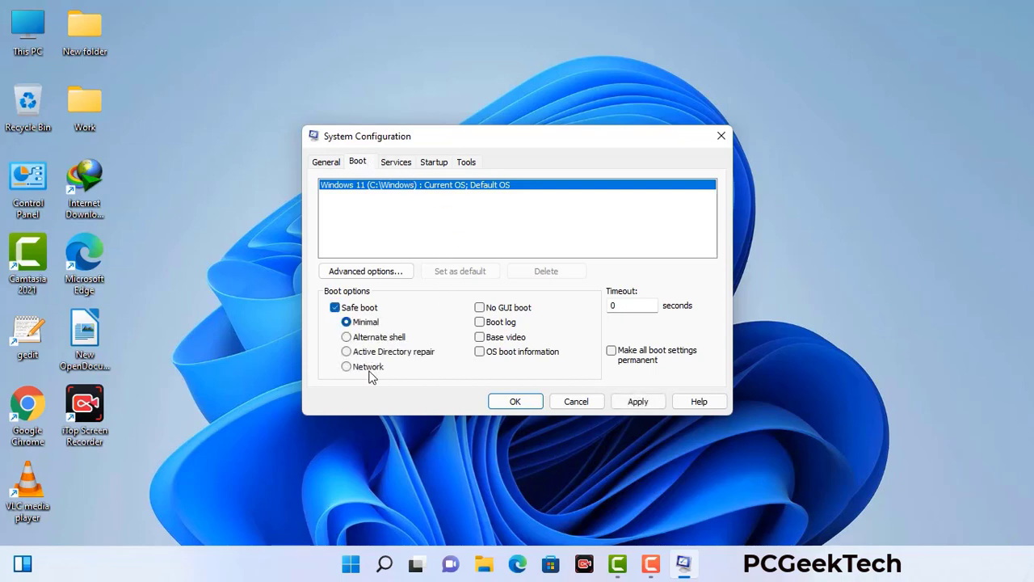
left_click(368, 367)
left_click(638, 403)
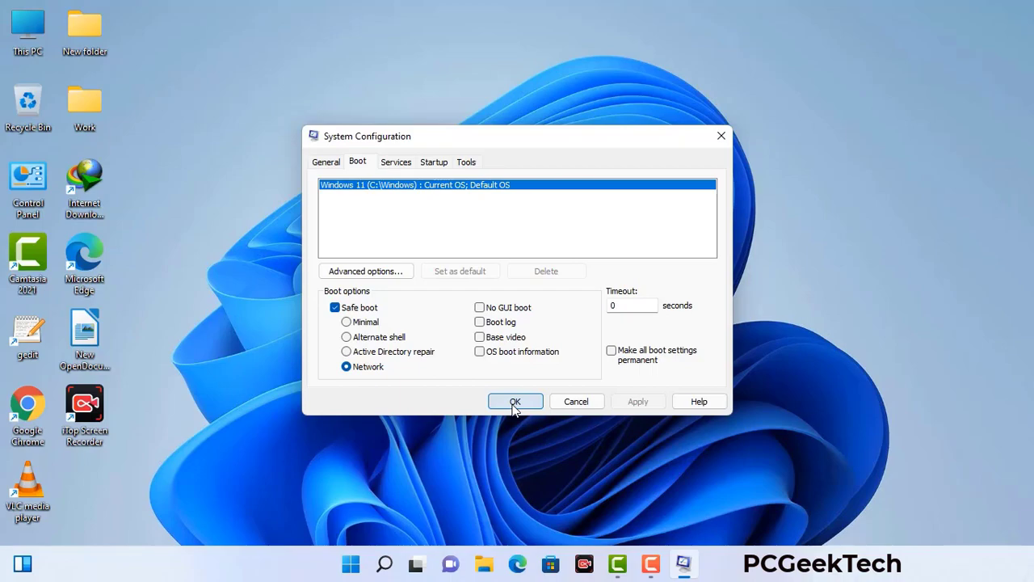
left_click(515, 402)
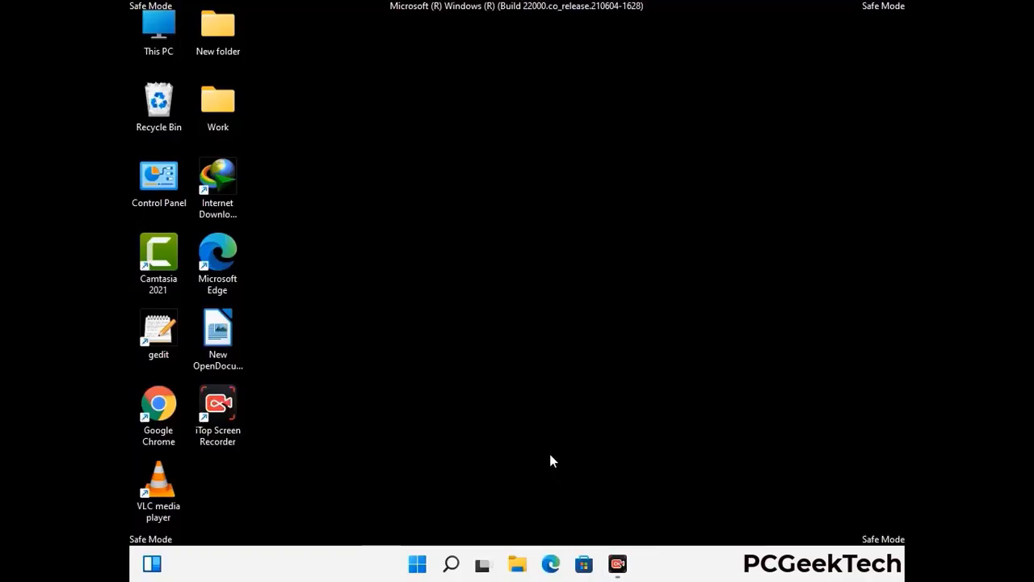
Turn on 'Show hidden files, folders, and drives' in File Explorer Options, then close Control Panel
double_click(159, 192)
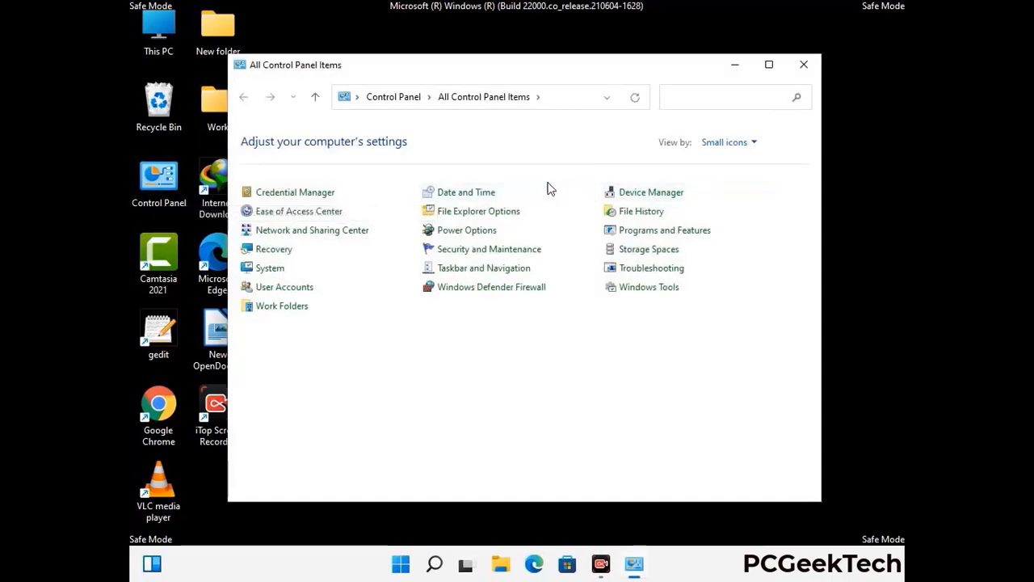
left_click(499, 214)
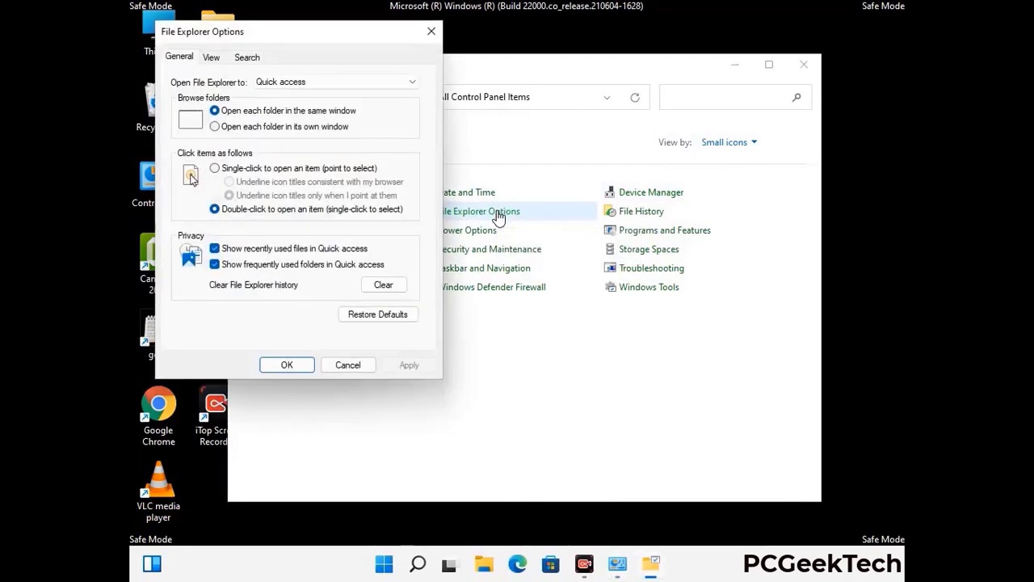
left_click(211, 58)
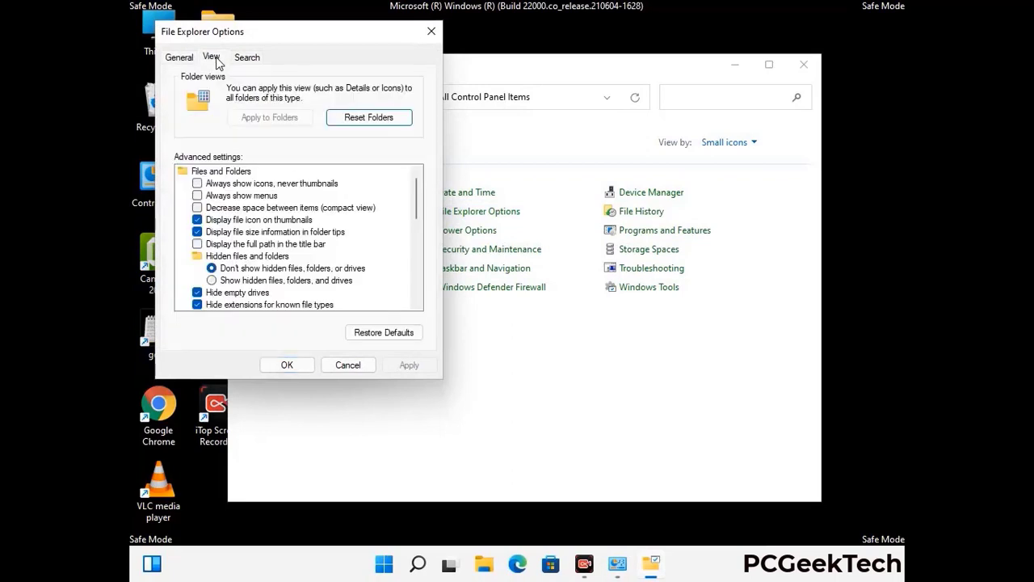
left_click(213, 281)
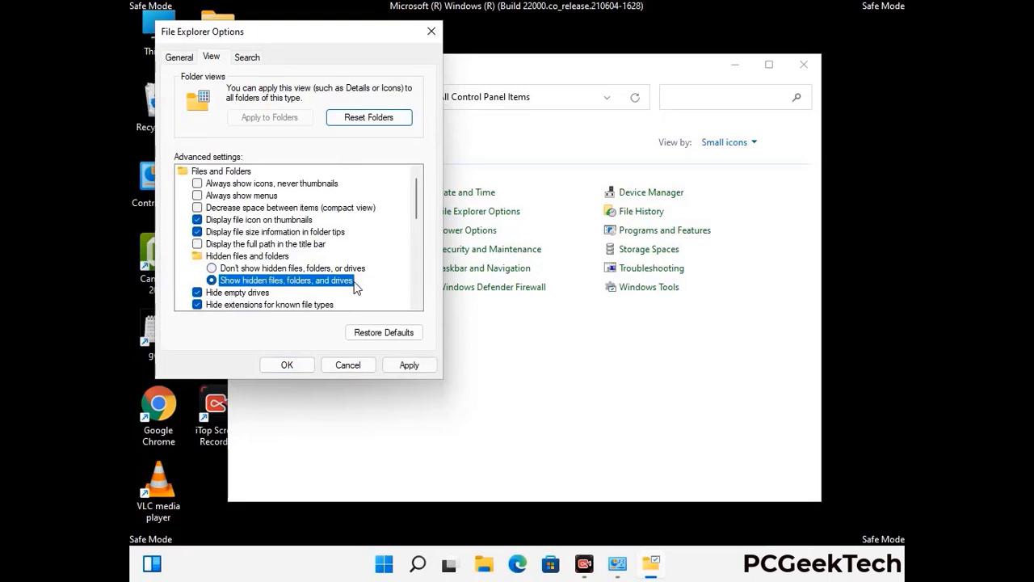
left_click(408, 366)
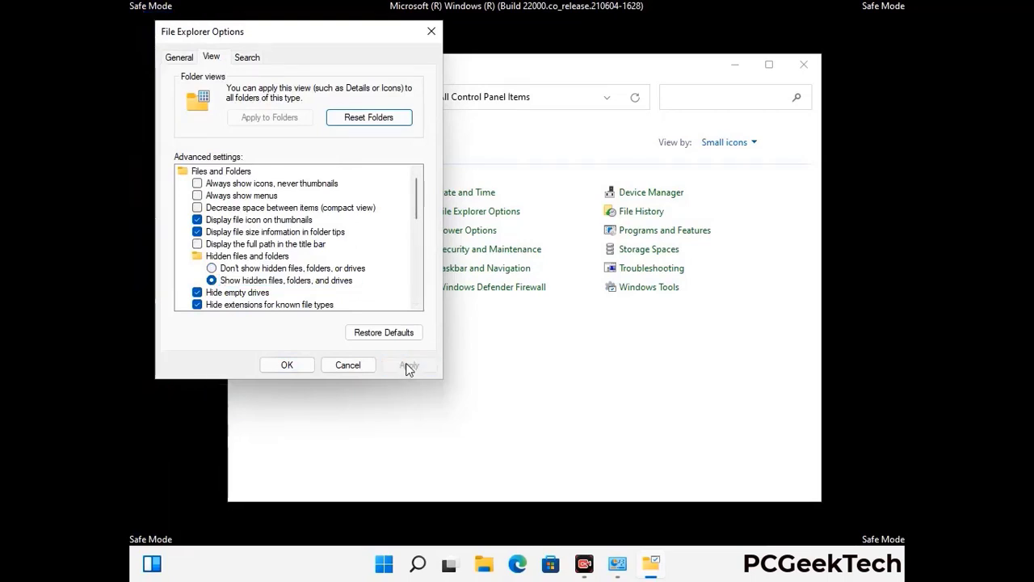
left_click(272, 367)
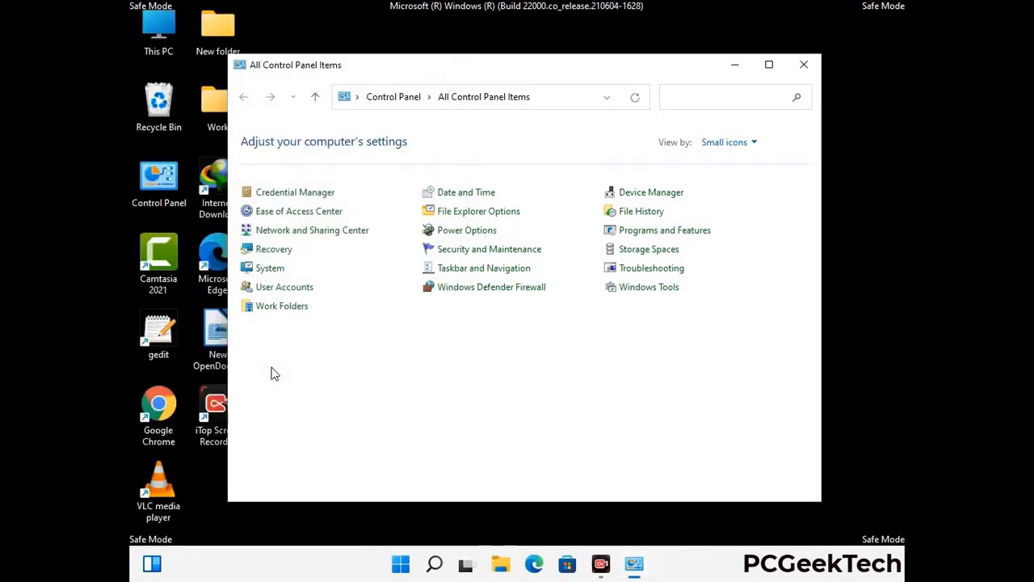
left_click(802, 67)
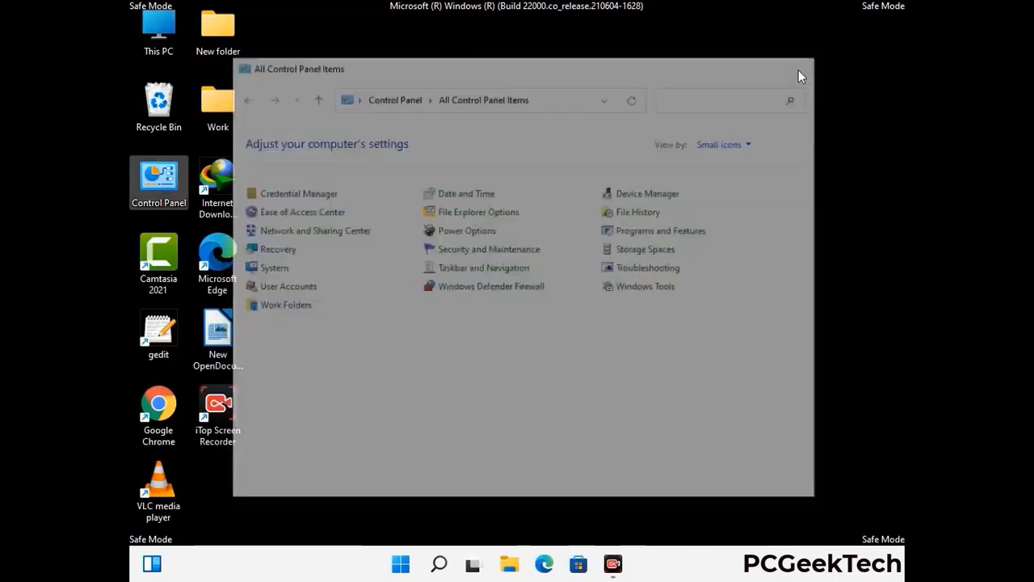
Browse from This PC into Local Disk (C:) and the Windows folder
double_click(151, 50)
left_click(452, 354)
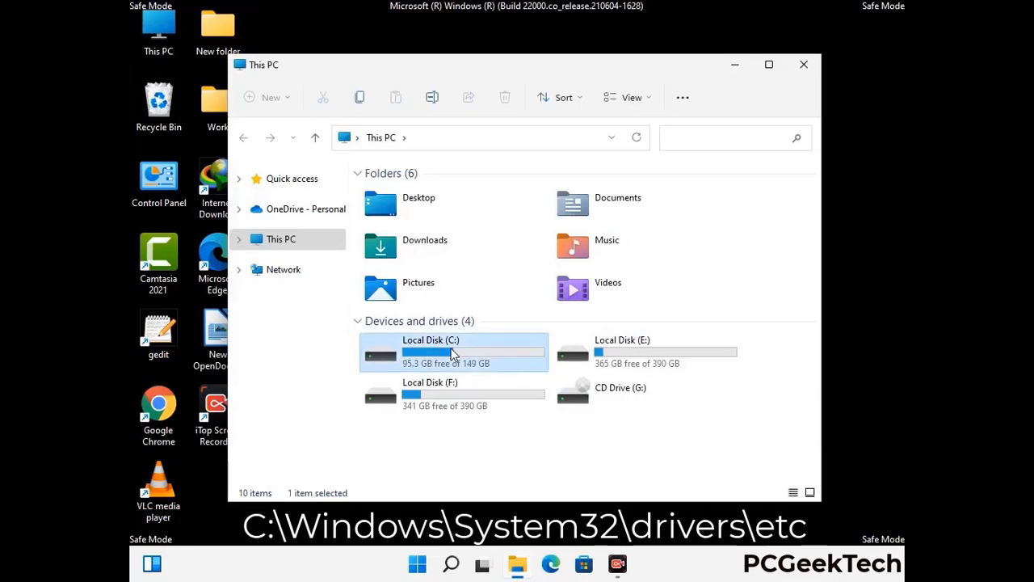
double_click(453, 354)
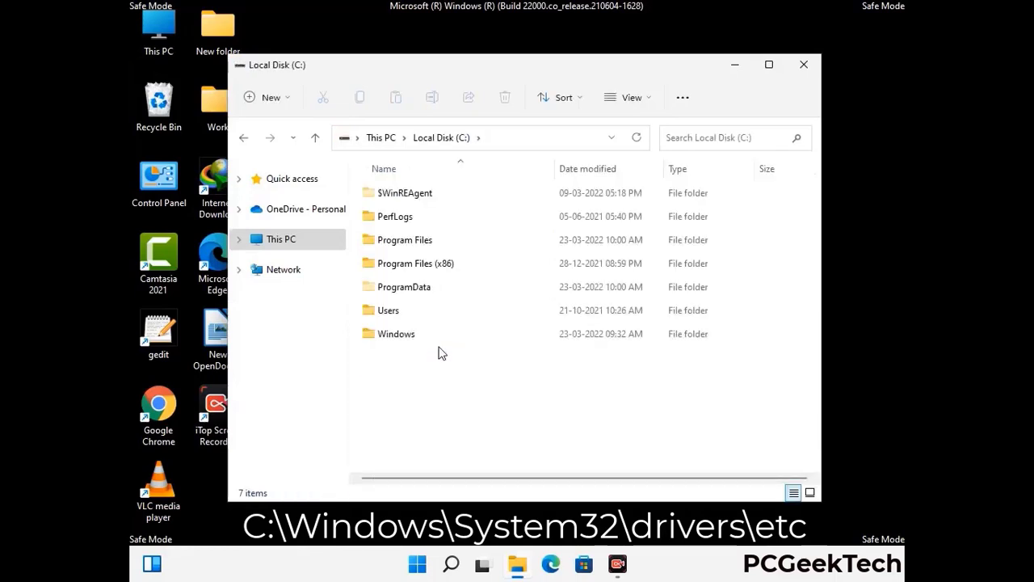
double_click(388, 338)
Go into System32\drivers\etc and open the hosts file
scroll(513, 348, "down", 8)
scroll(513, 350, "down", 10)
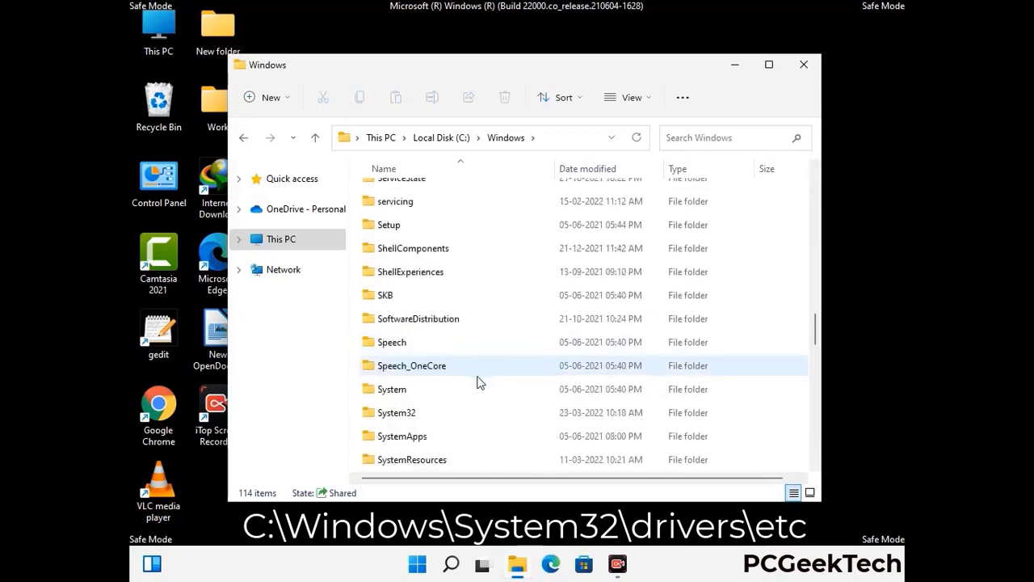
scroll(478, 381, "down", 1)
double_click(389, 340)
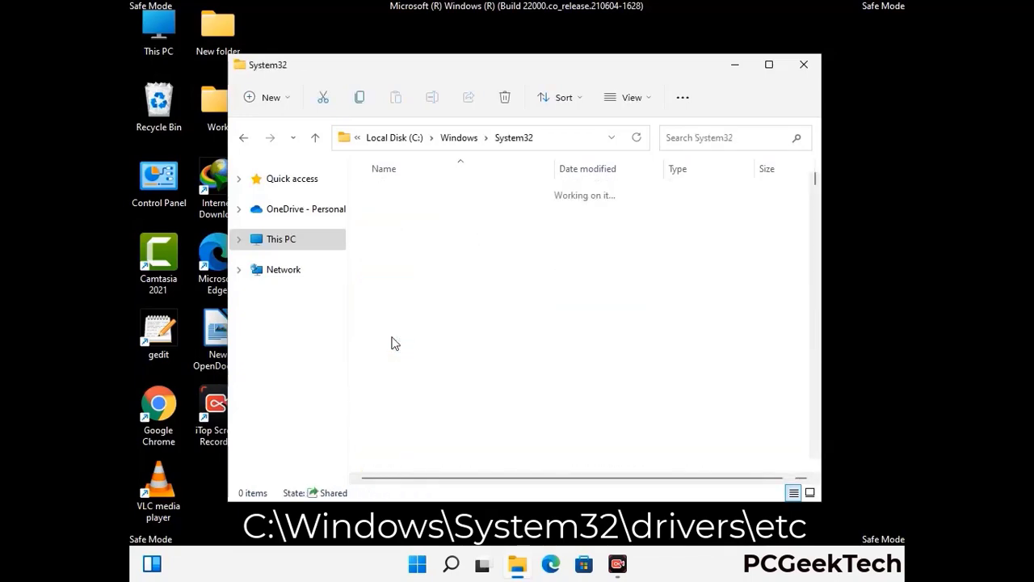
scroll(443, 352, "down", 5)
double_click(401, 441)
double_click(385, 240)
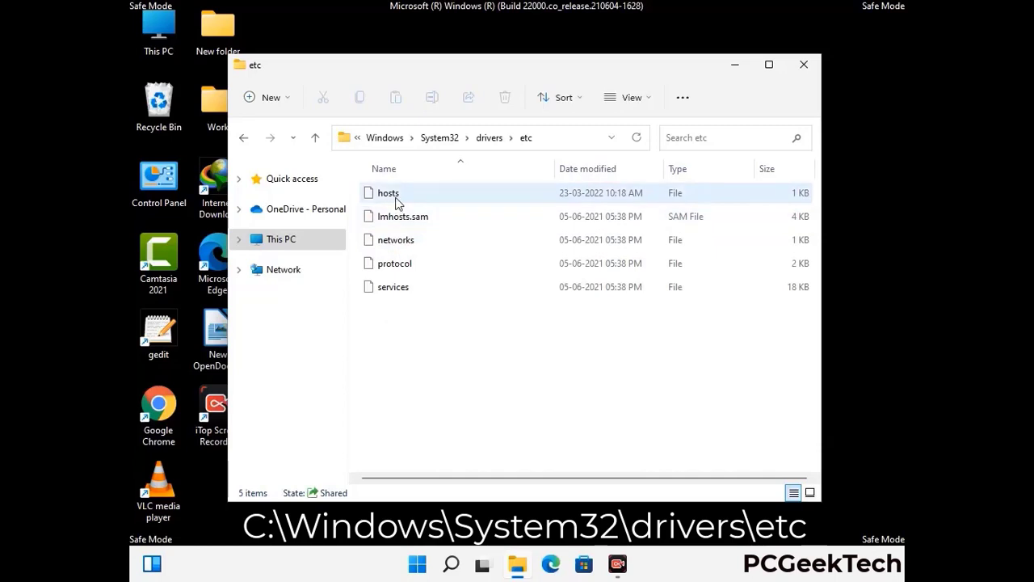
left_click(397, 203)
double_click(396, 203)
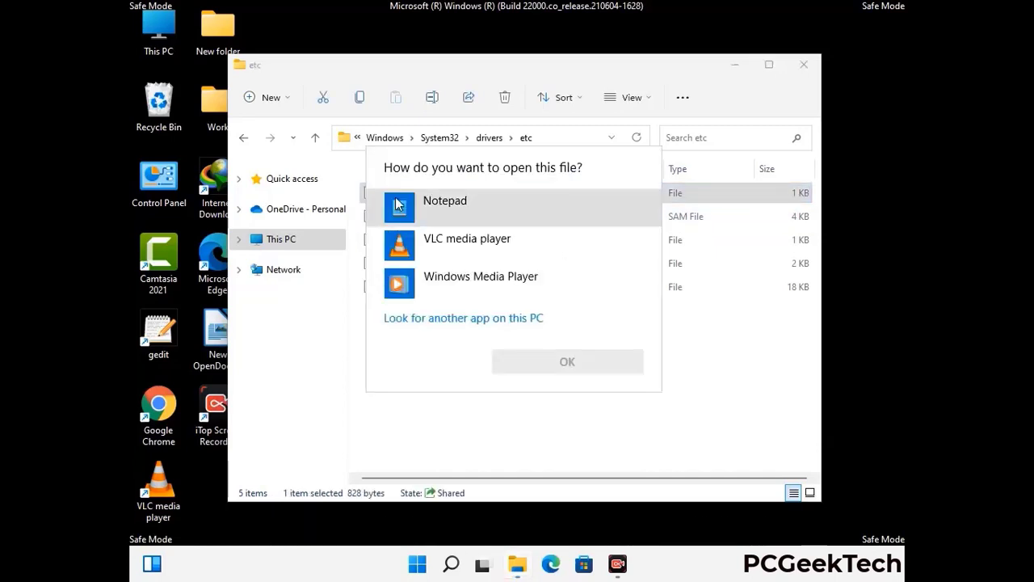
Open hosts in Notepad and add two blank lines after the localhost entries
left_click(458, 202)
left_click(573, 360)
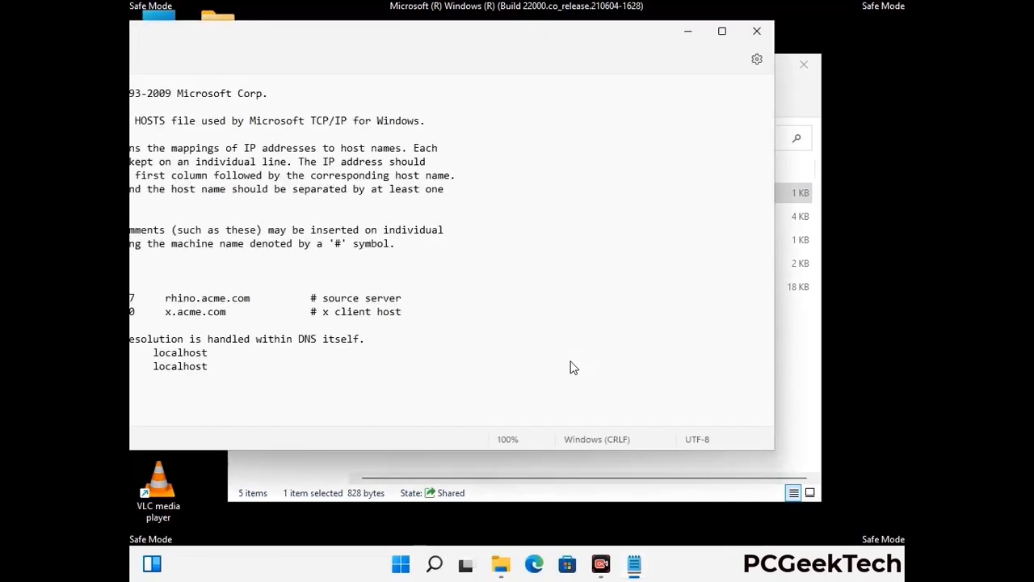
left_click_drag(389, 38, 551, 47)
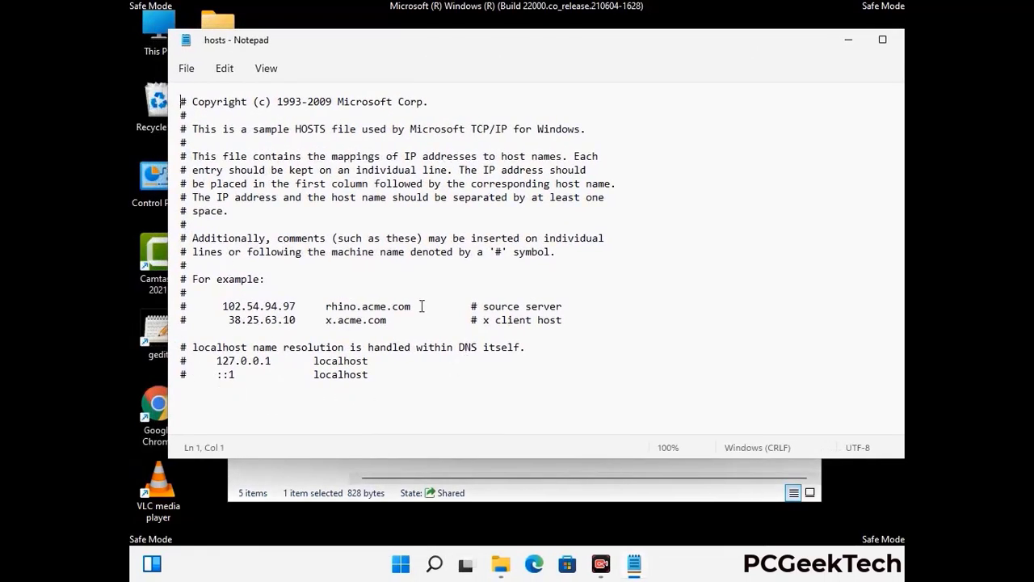
left_click(388, 380)
key("Return")
key("Return")
scroll(217, 224, "down", 1)
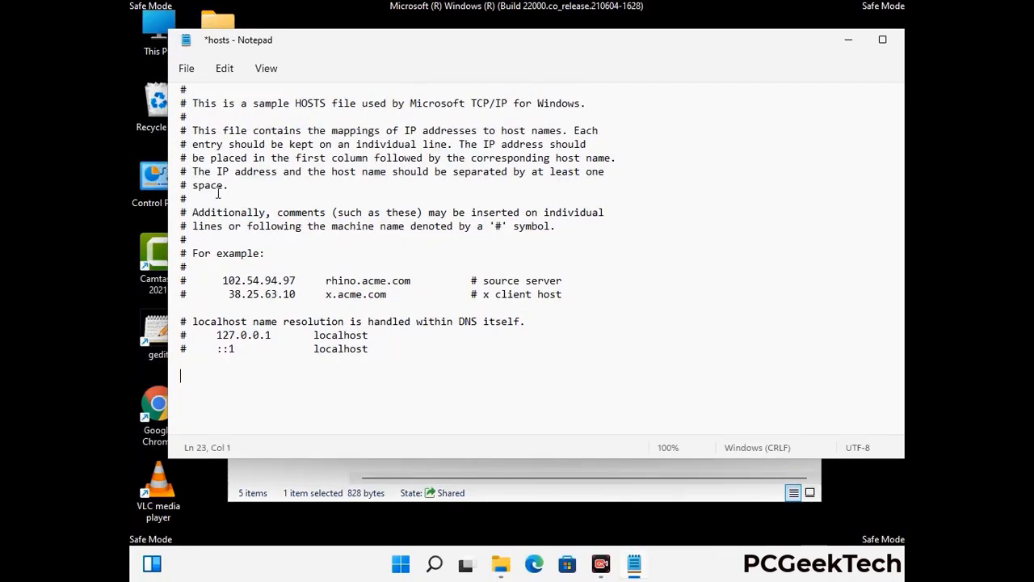
Save the hosts file, then close Notepad and the etc folder window
left_click(187, 68)
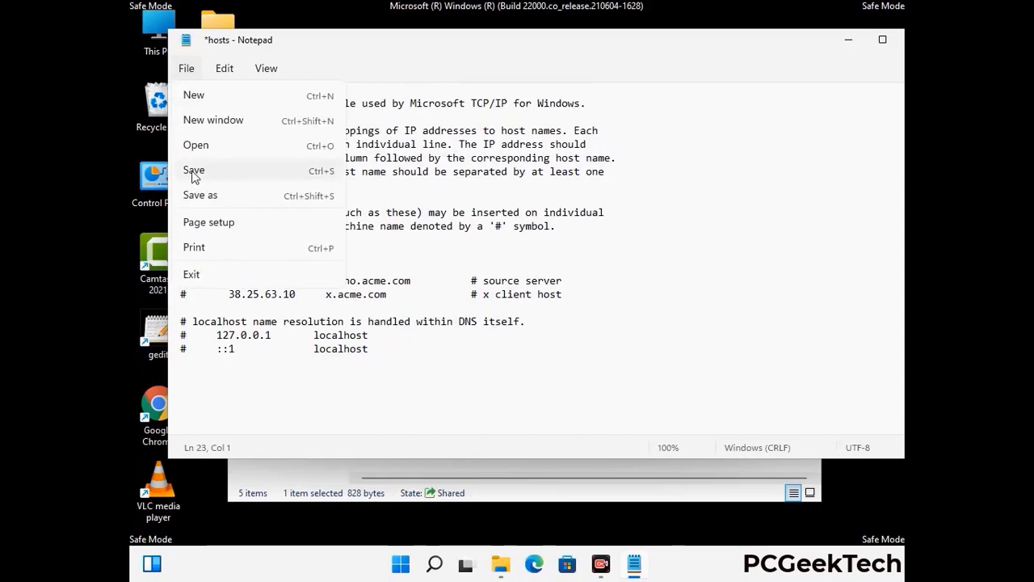
left_click(194, 170)
left_click_drag(779, 33, 664, 51)
left_click(795, 39)
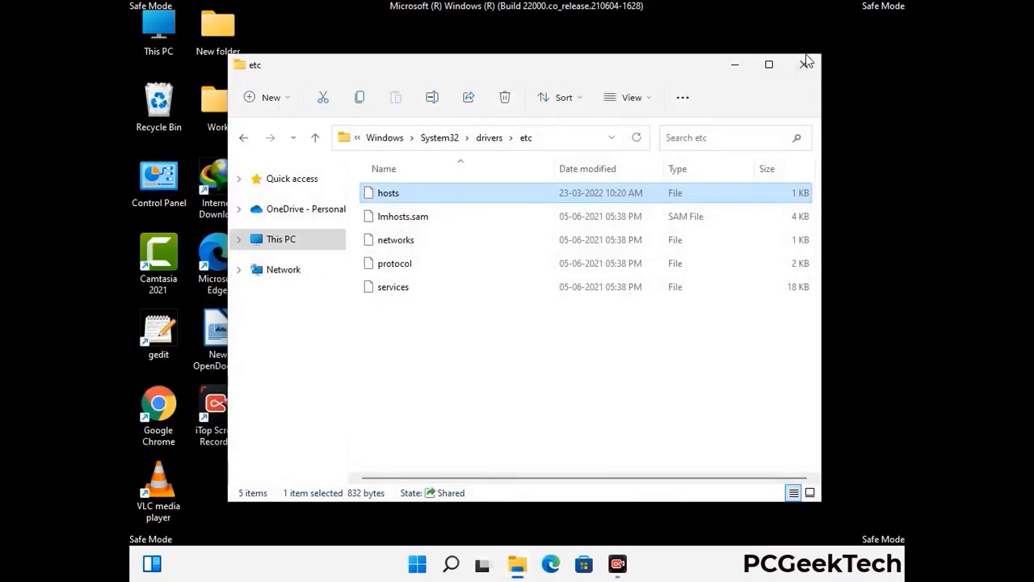
left_click(806, 64)
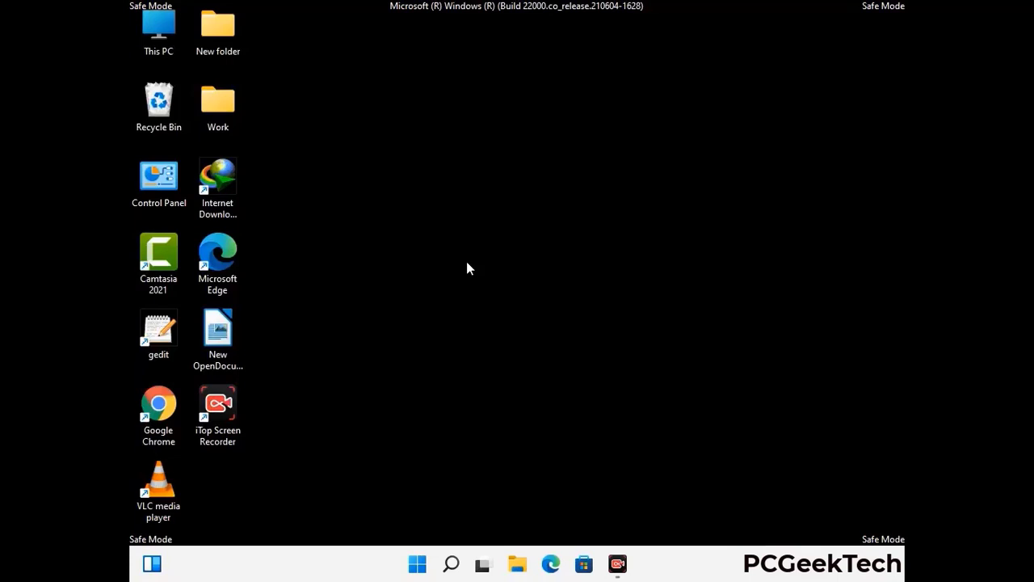
Run %appdata% from the Run box to open the AppData Roaming folder
key("super+r")
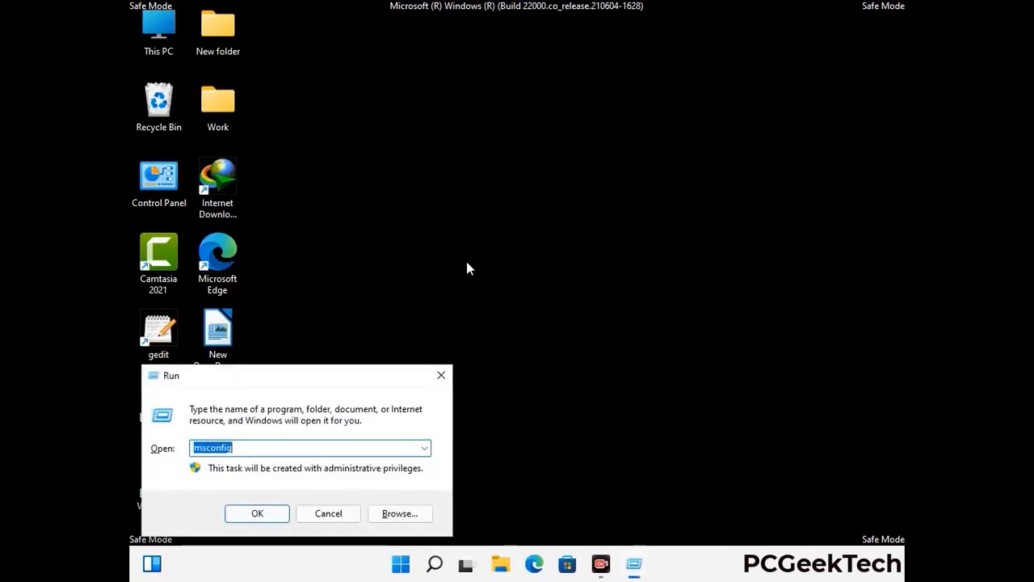
left_click_drag(296, 373, 480, 159)
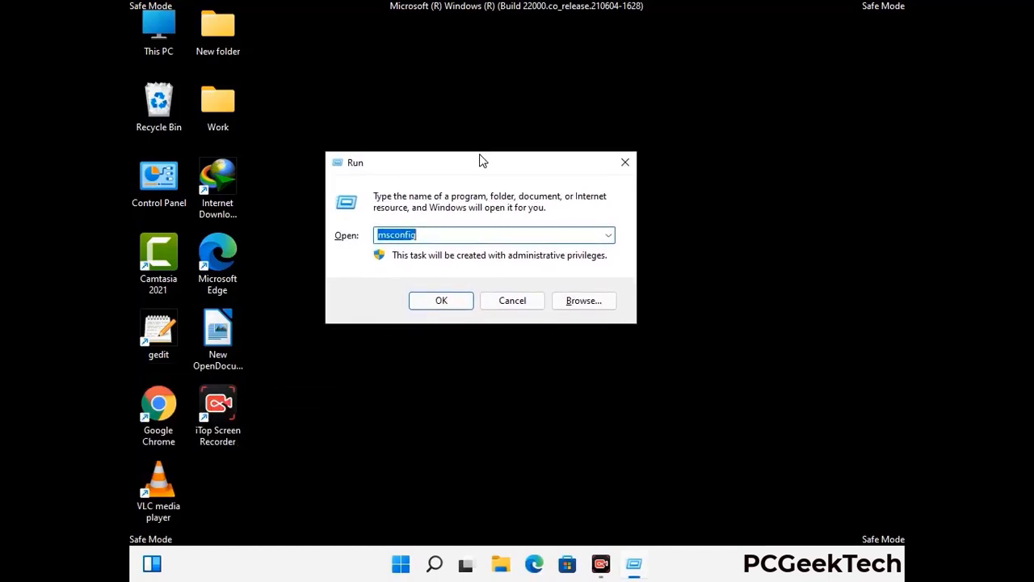
type("%")
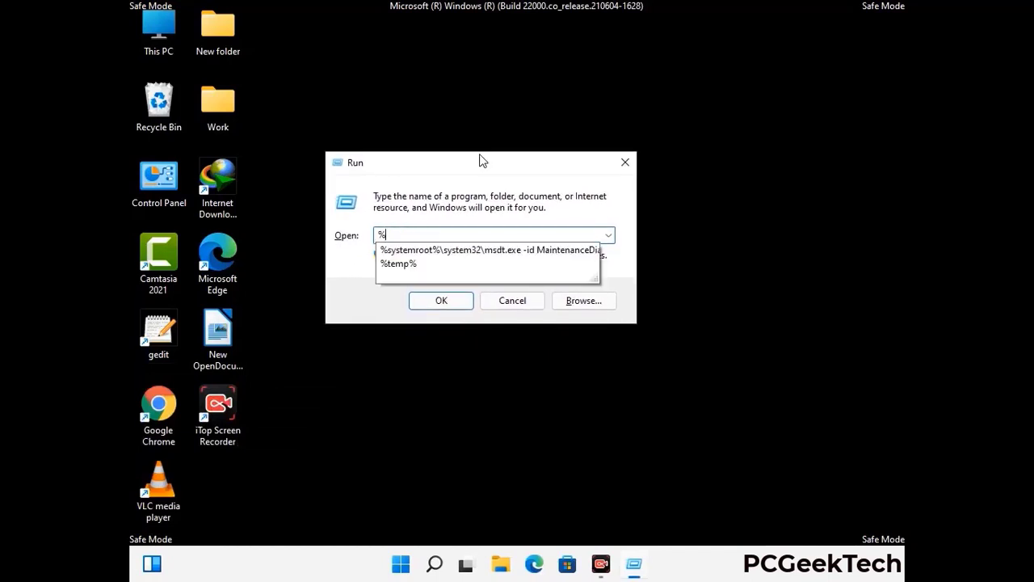
type("a")
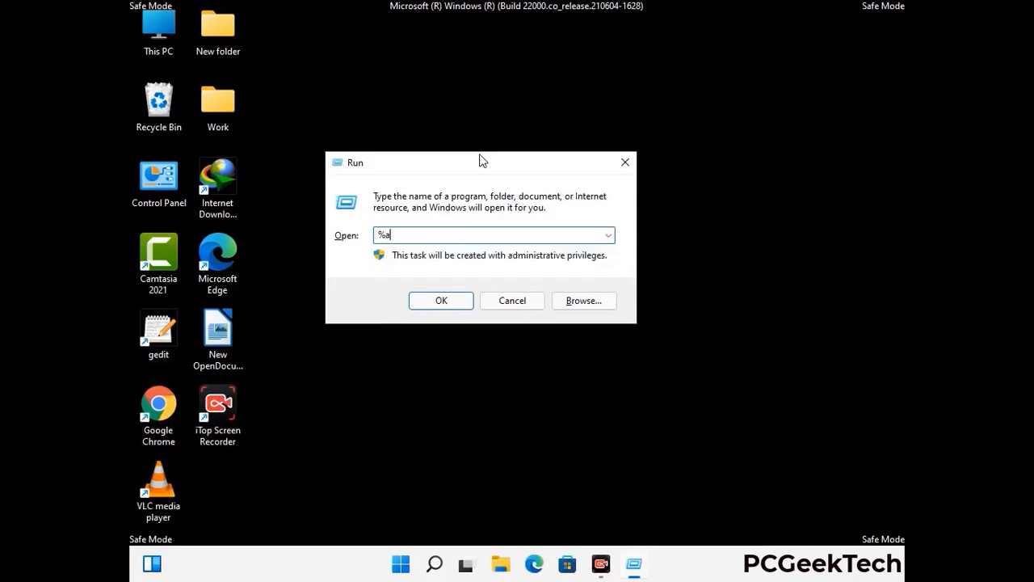
type("ppdata%")
key("Return")
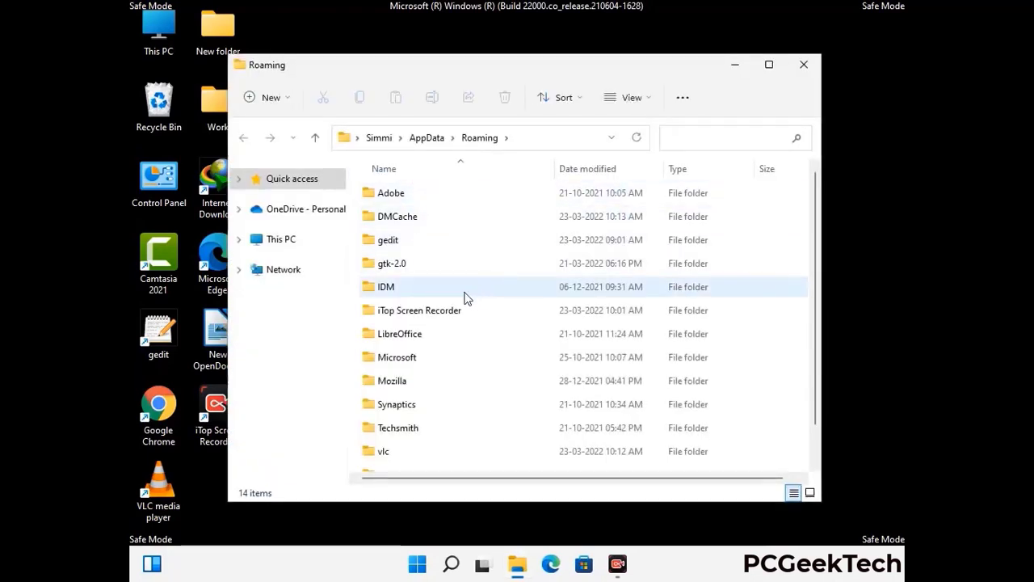
Select the Zoom folder in AppData Roaming and delete it
scroll(485, 287, "down", 1)
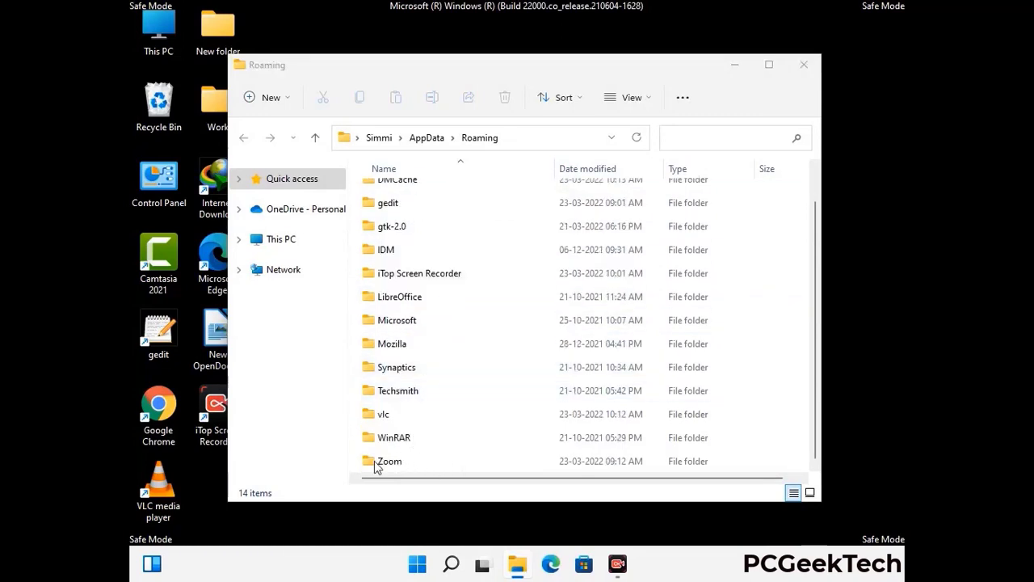
left_click(579, 456)
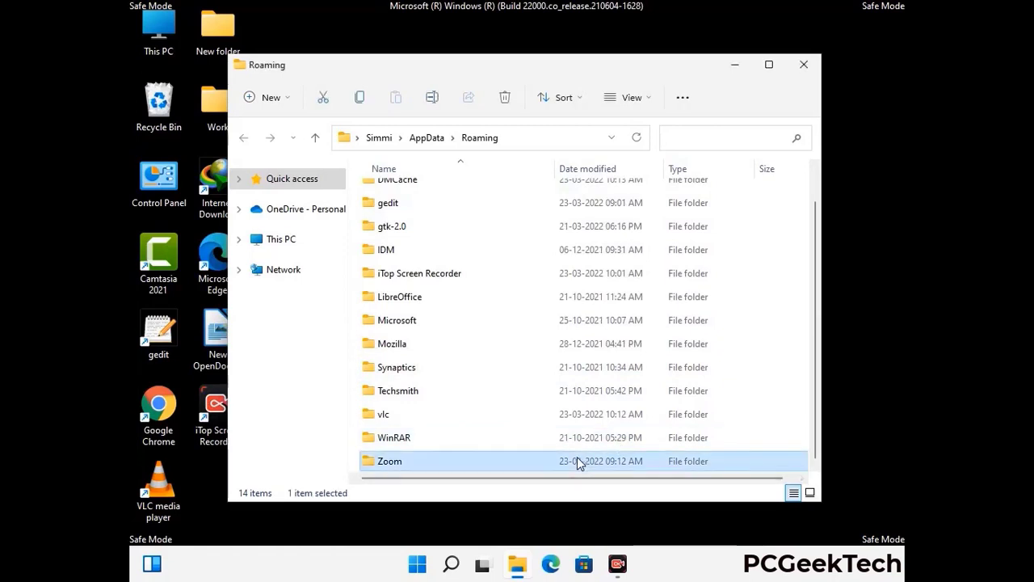
left_click(511, 103)
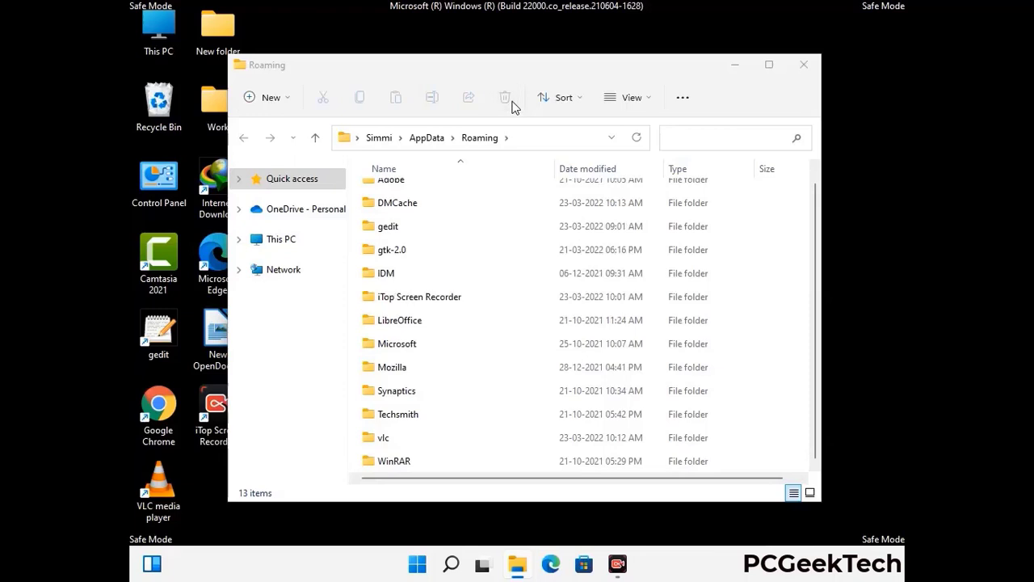
Close the Roaming window and run %LocalAppData% to open AppData Local
left_click(802, 67)
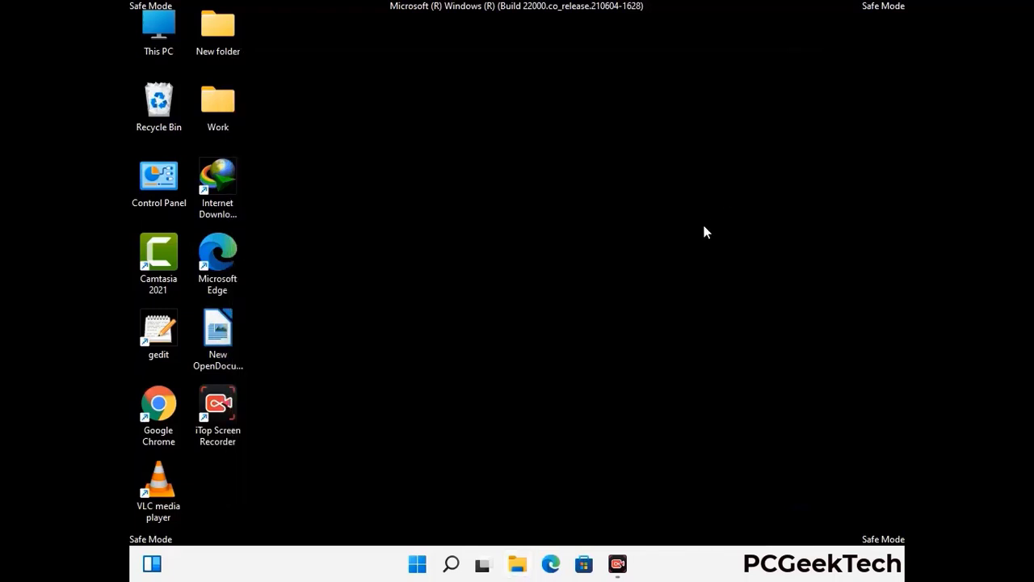
key("super+r")
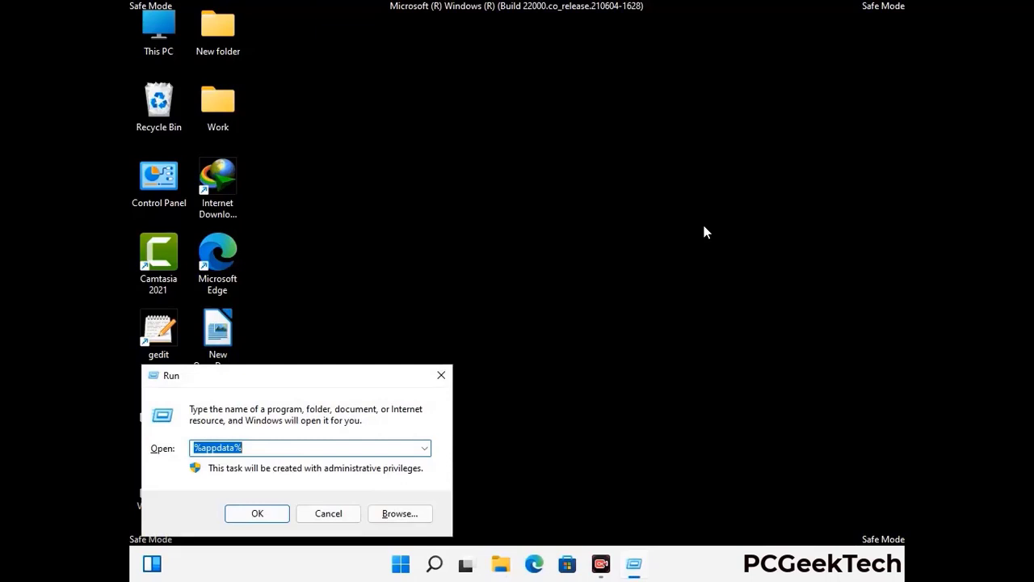
left_click_drag(323, 384, 543, 205)
type("%Loca")
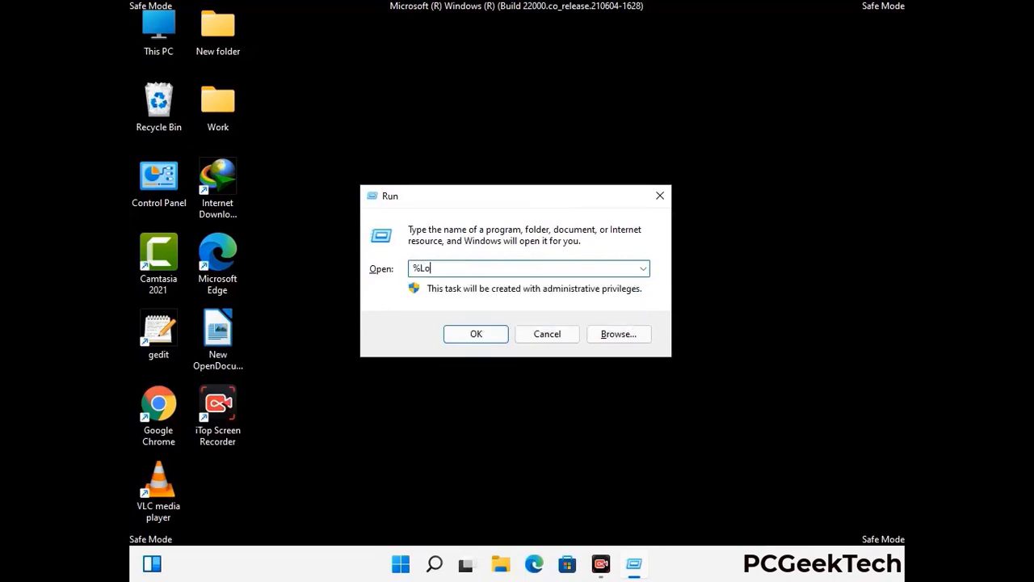
type("lAppData%")
key("Return")
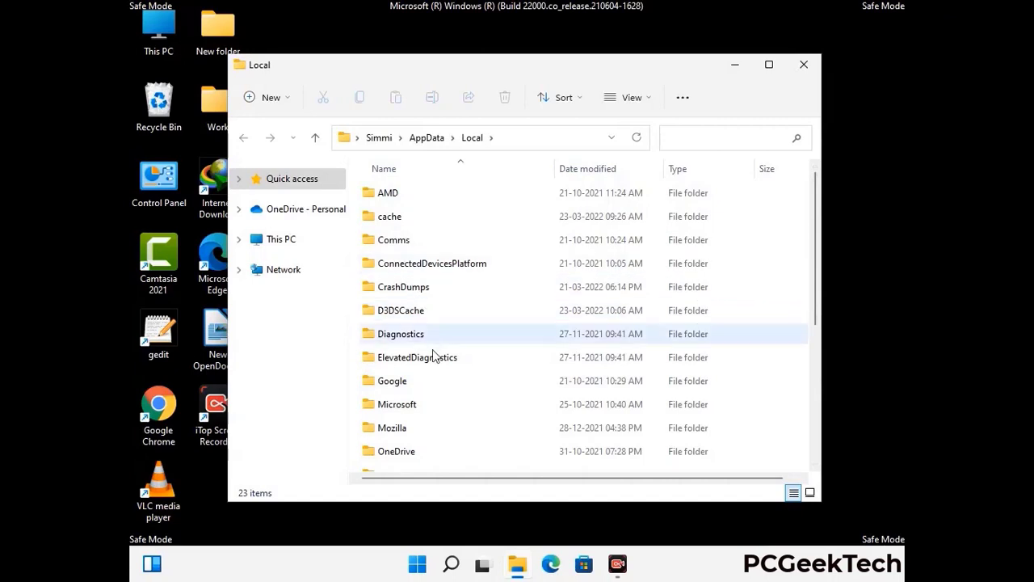
Delete the Mozilla folder from AppData Local and close the Explorer window
scroll(434, 357, "down", 1)
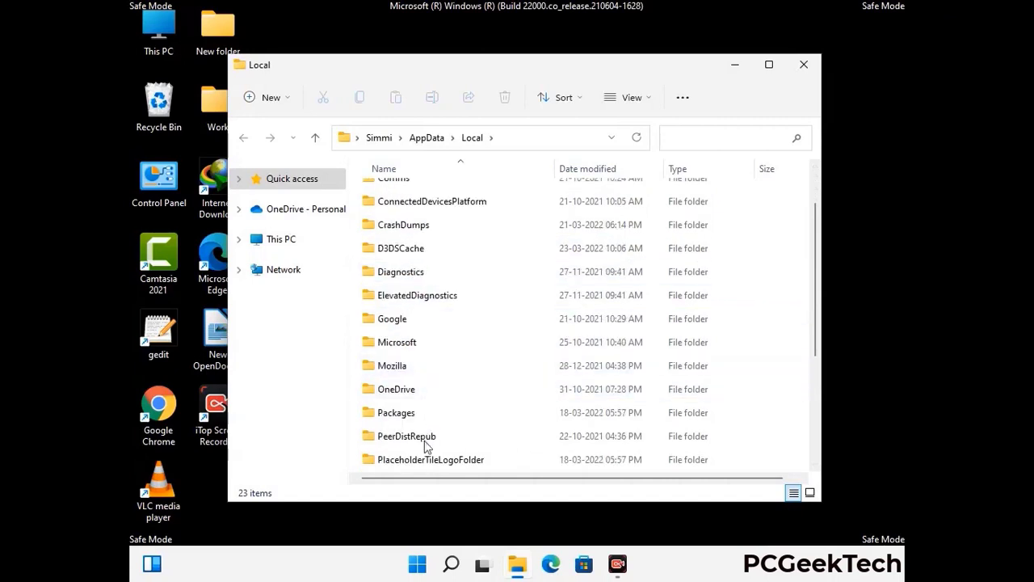
left_click(404, 373)
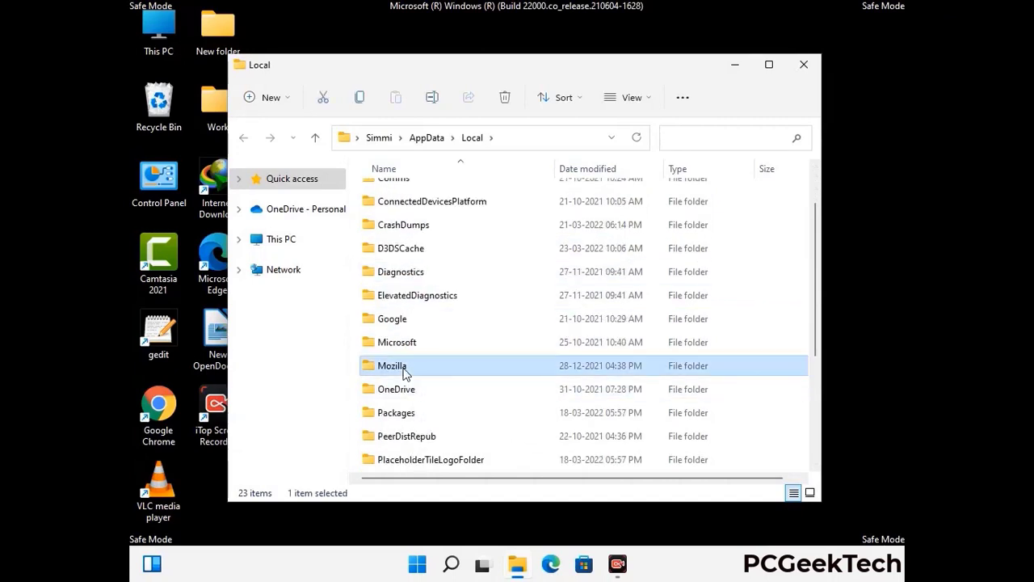
left_click(505, 99)
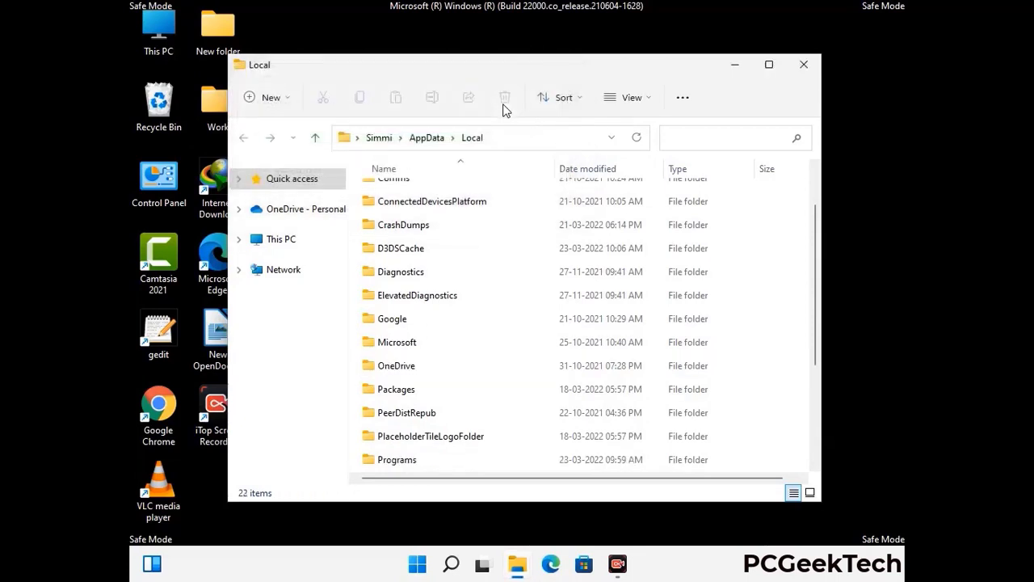
left_click(805, 73)
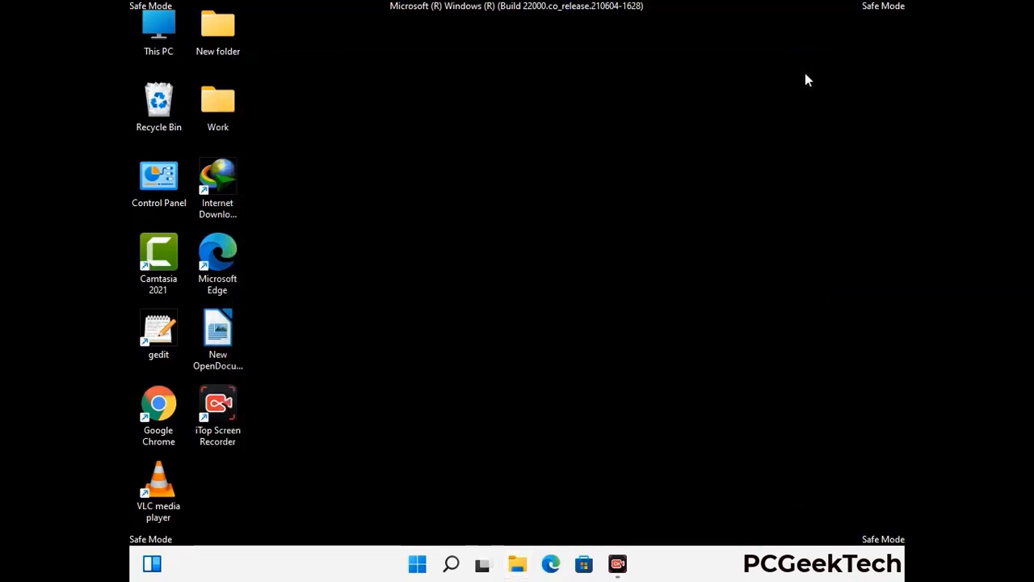
Run %ProgramData% from the Run box to open C:\ProgramData
key("super+r")
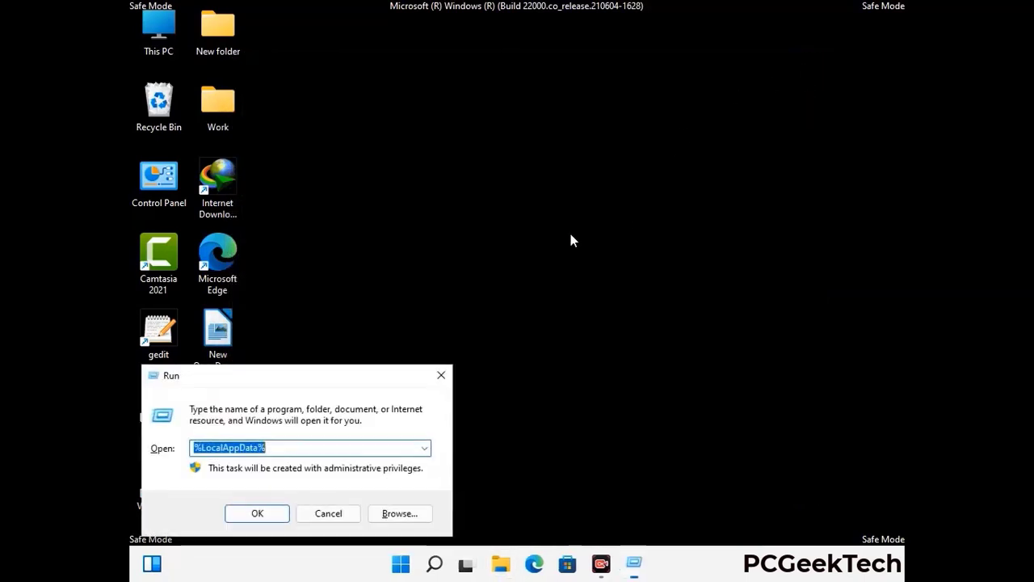
left_click_drag(287, 380, 473, 213)
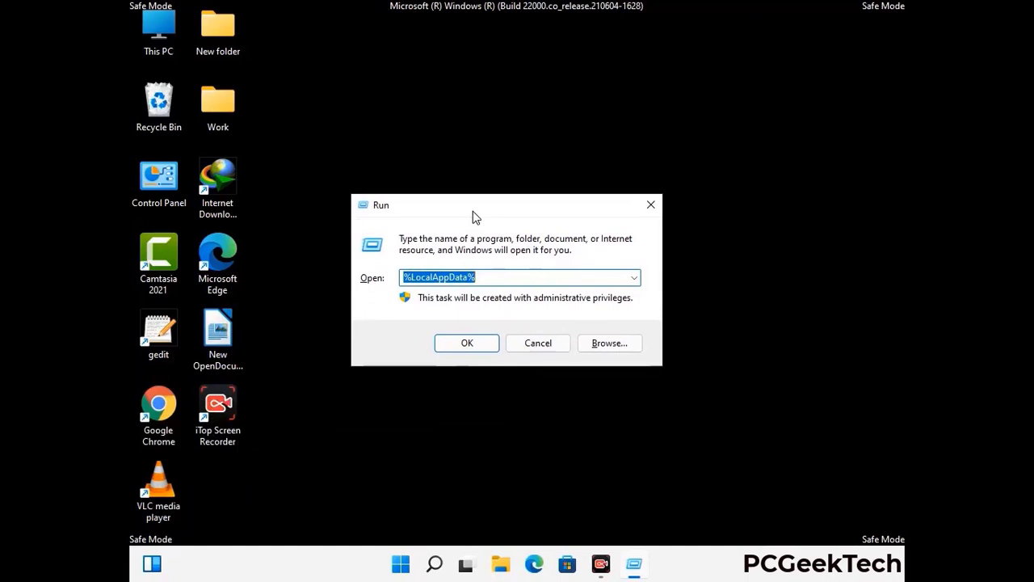
type("%")
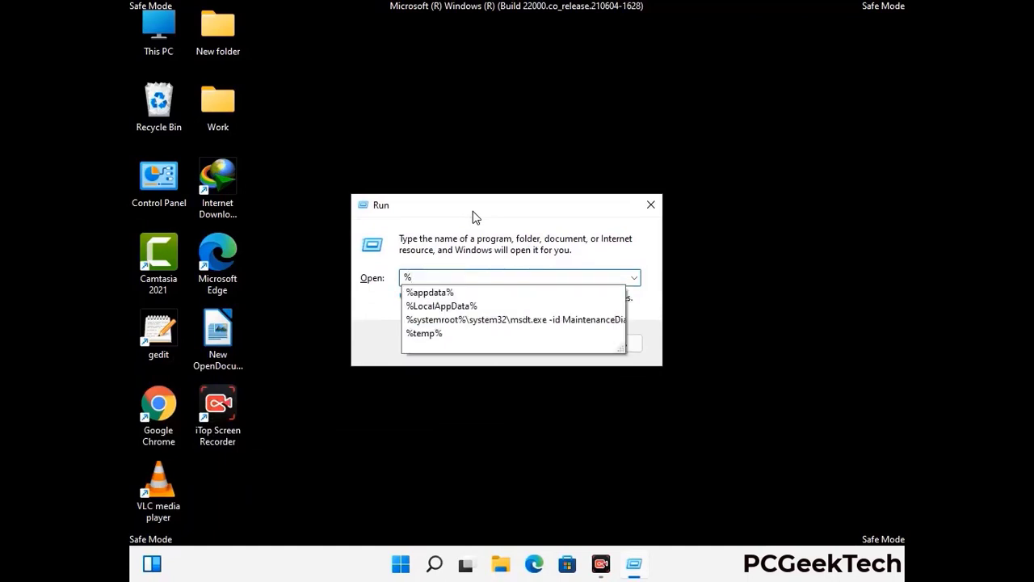
type("ProgramData%")
key("Return")
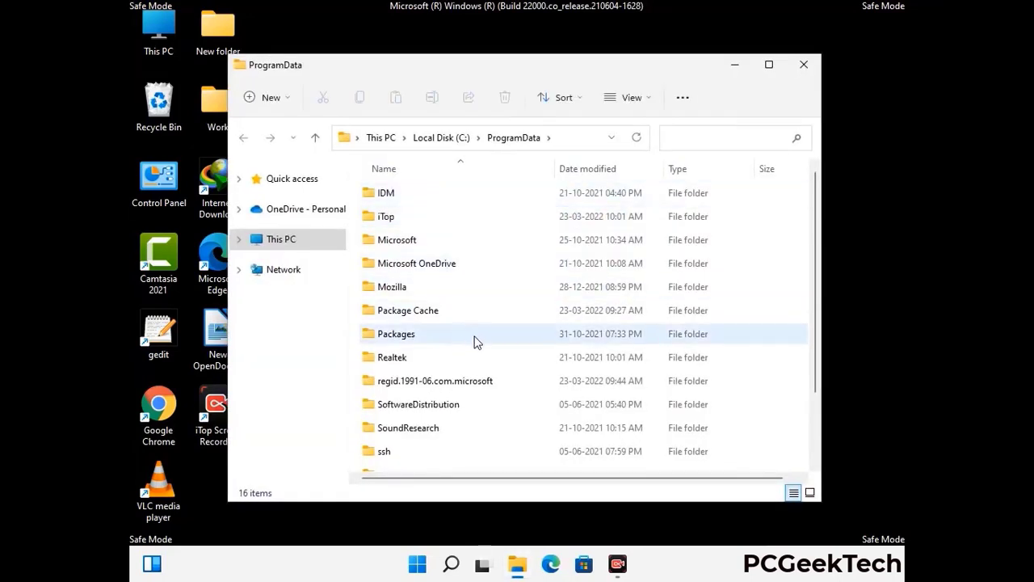
Delete the Mozilla folder from C:\ProgramData, leaving 15 items, and close the Explorer window
scroll(475, 341, "down", 2)
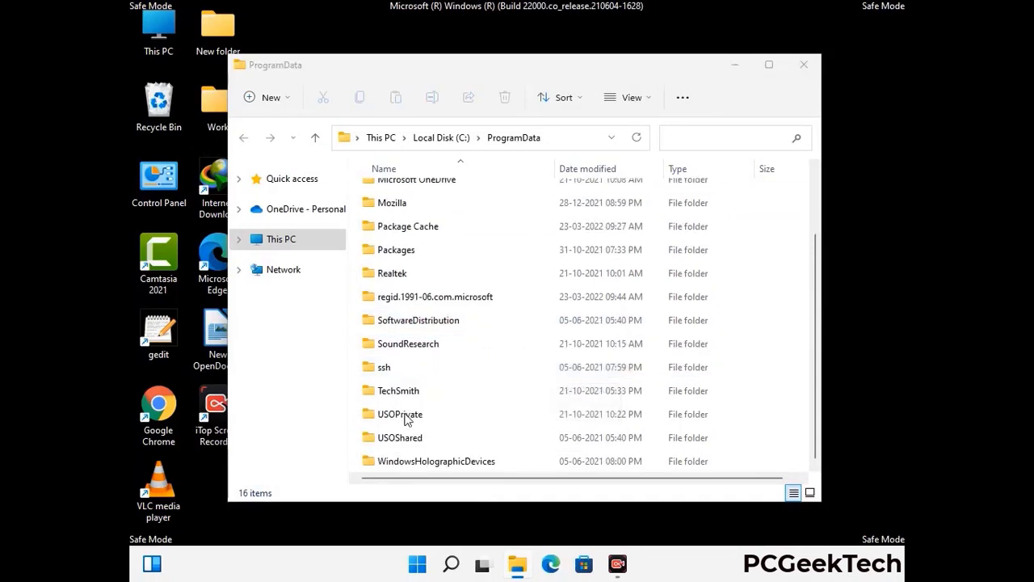
left_click(406, 203)
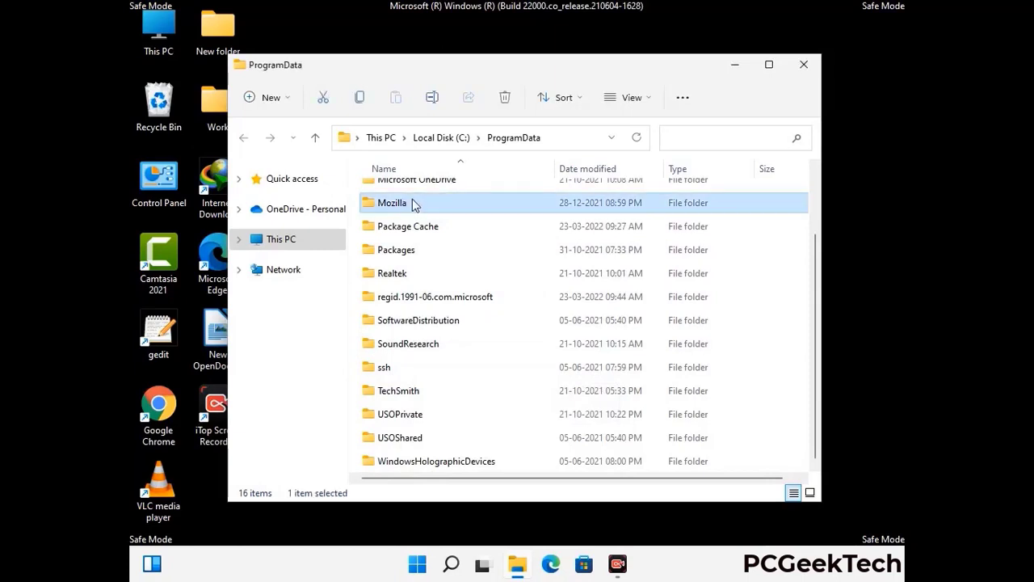
left_click(506, 98)
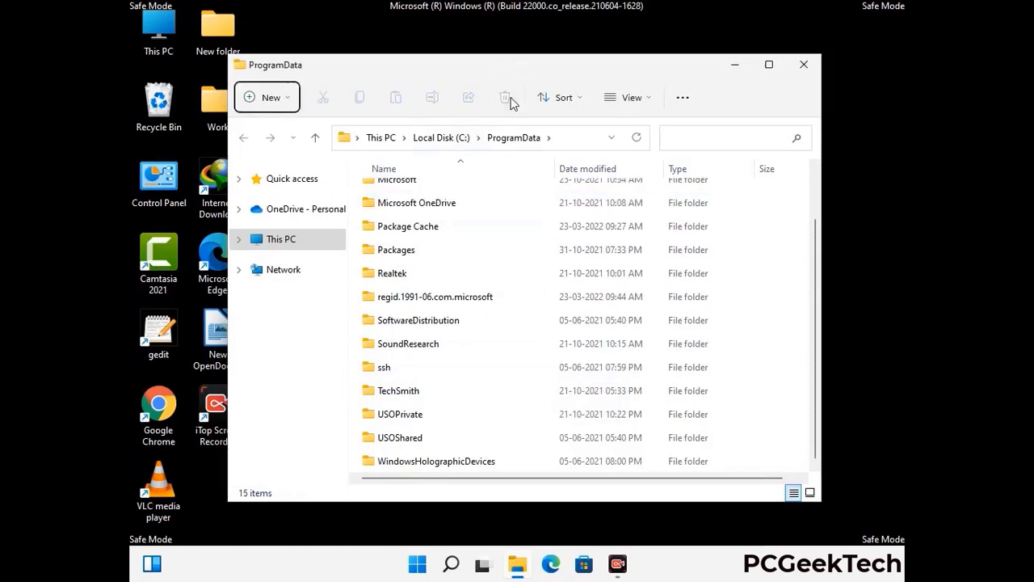
scroll(600, 230, "up", 1)
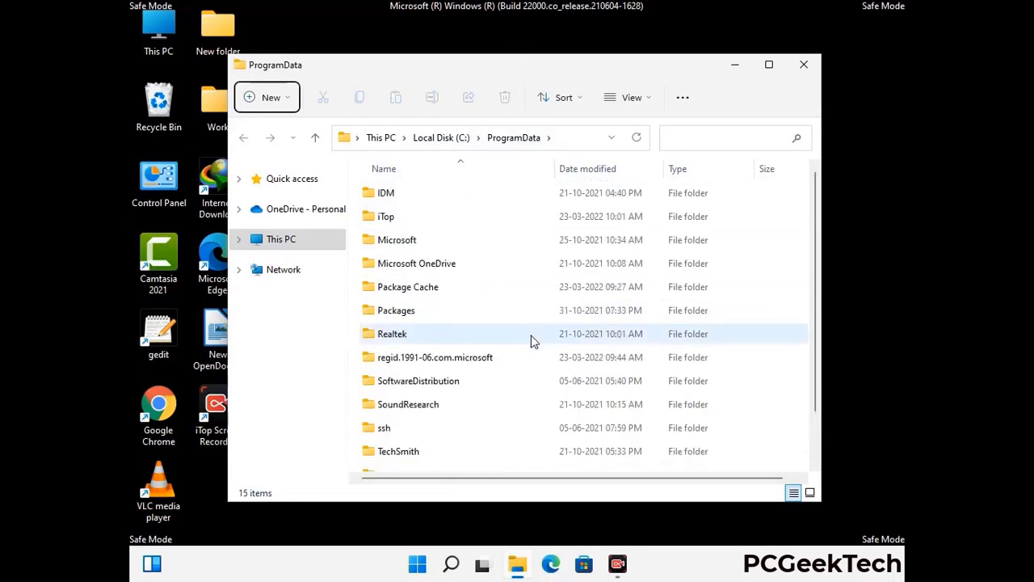
left_click(811, 66)
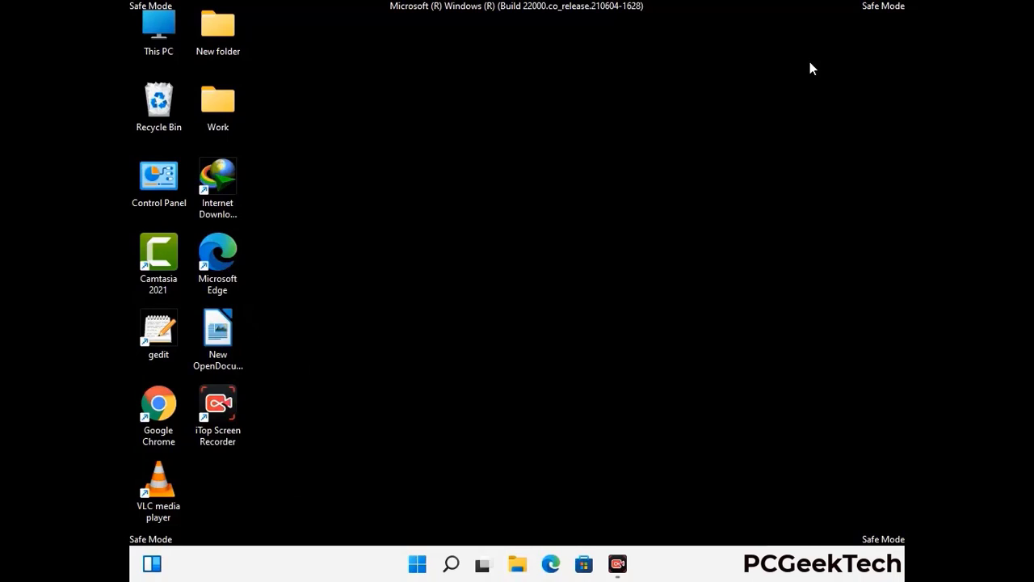
Run %WinDir% to open C:\Windows in File Explorer
key("super+r")
left_click_drag(337, 372, 538, 209)
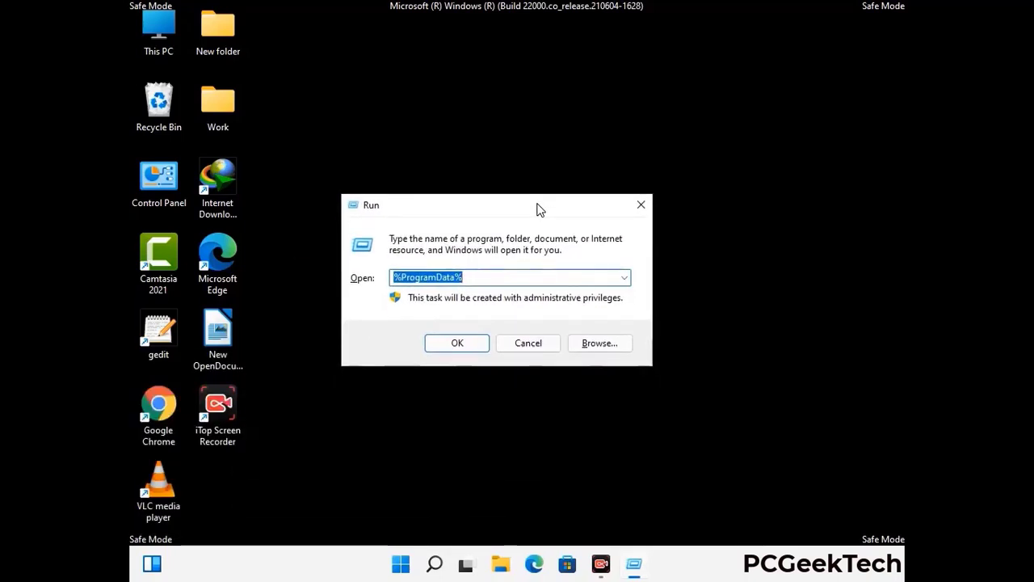
type("%WinDir%")
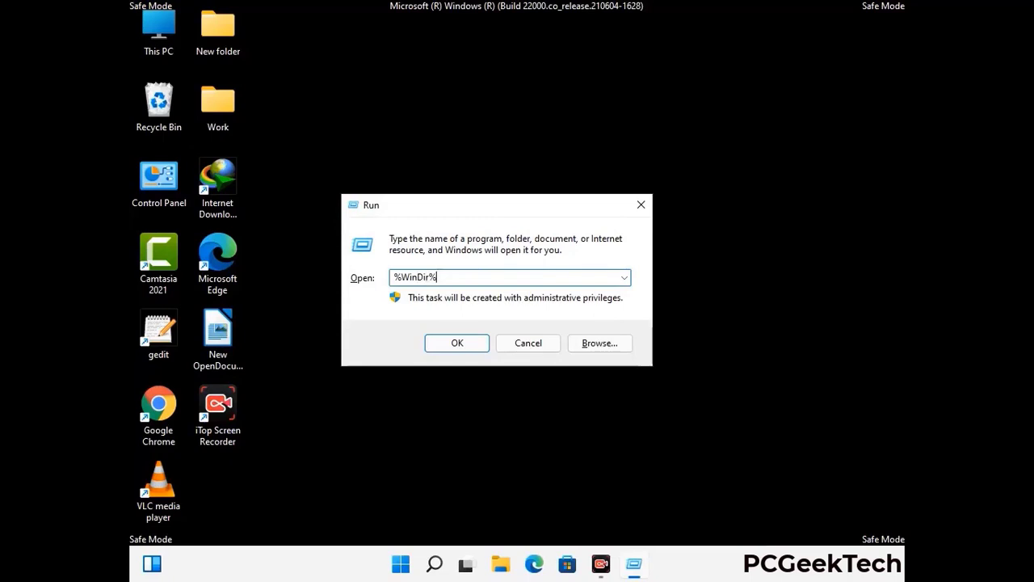
key("Return")
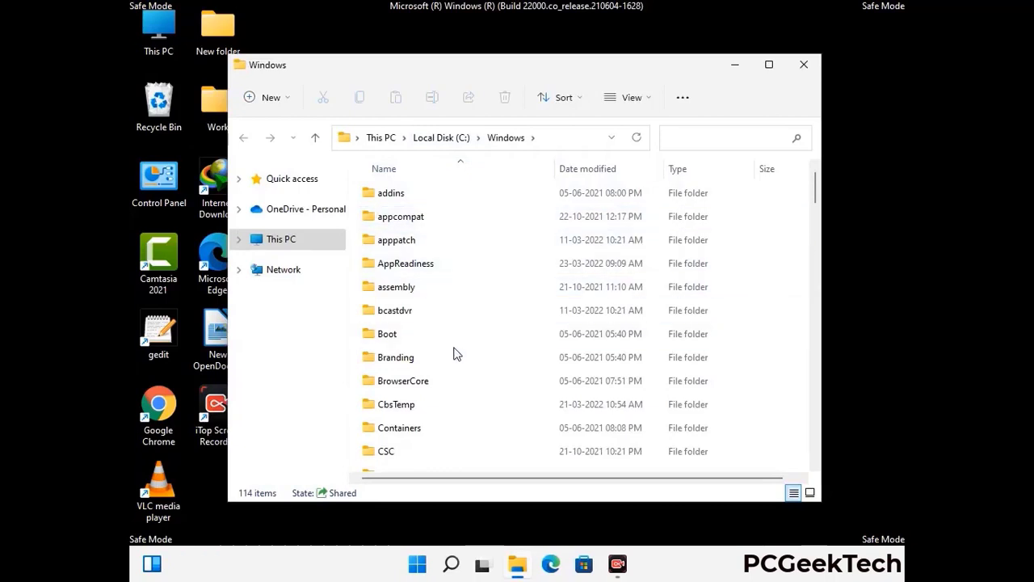
Browse down and back up through the C:\Windows file list, then close the window
scroll(455, 352, "down", 2)
scroll(455, 360, "down", 1)
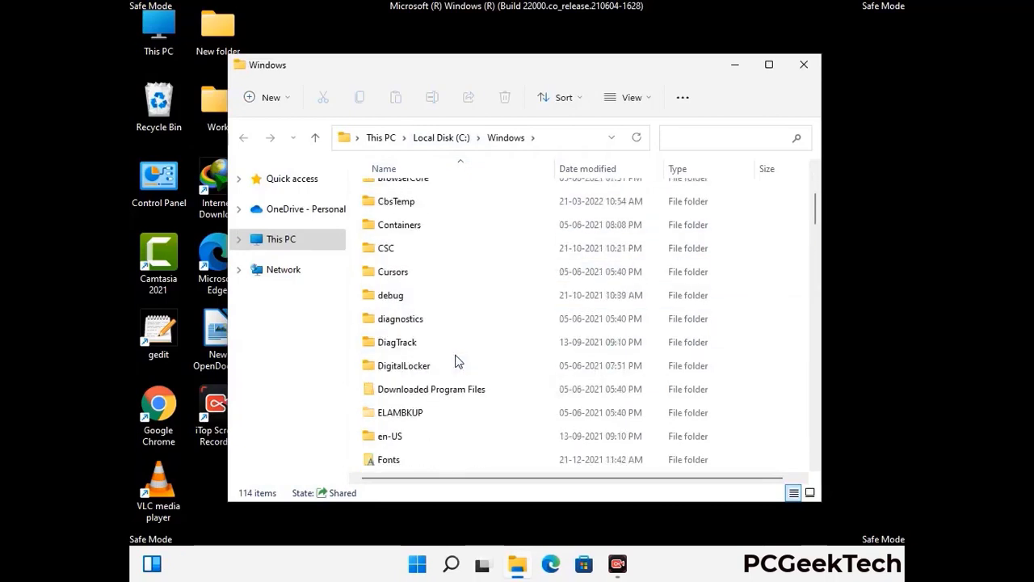
scroll(455, 361, "down", 1)
scroll(455, 361, "down", 4)
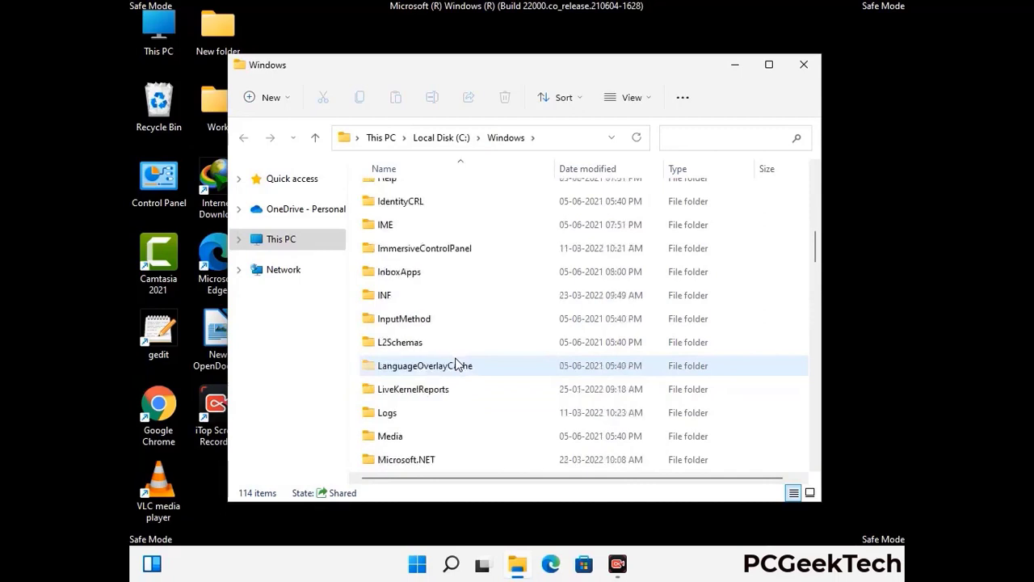
scroll(455, 365, "down", 1)
scroll(455, 366, "down", 6)
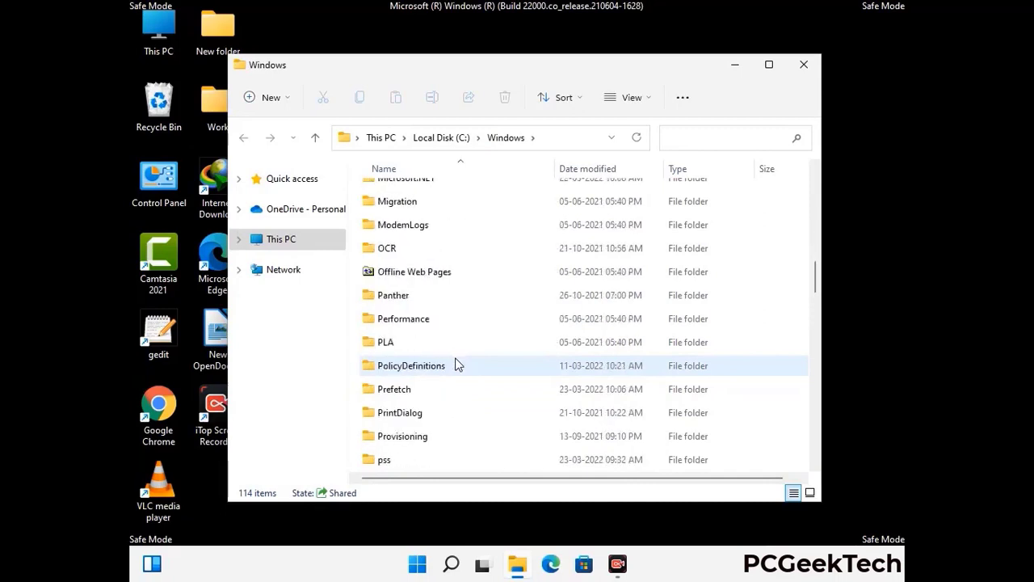
scroll(455, 366, "down", 7)
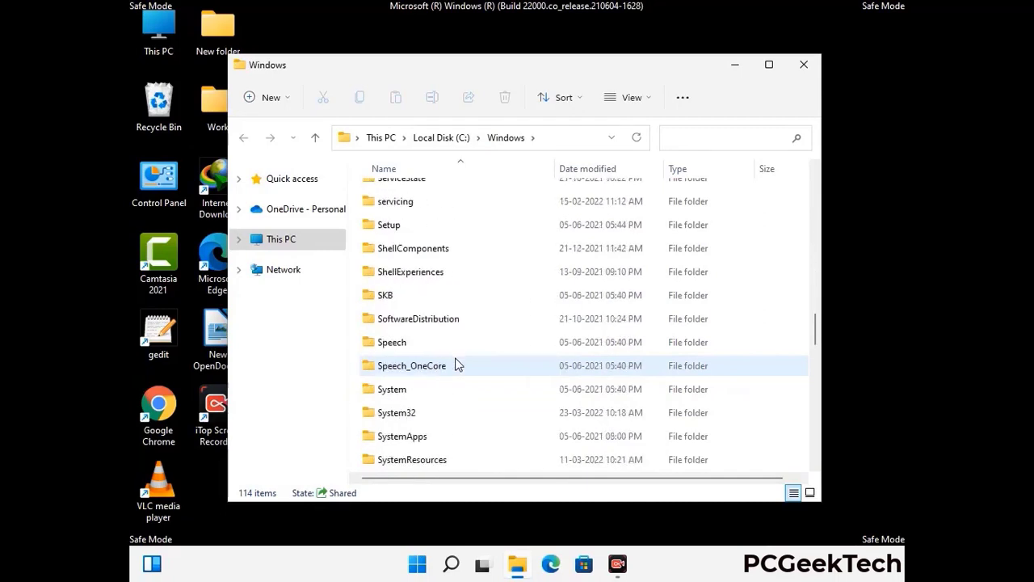
scroll(455, 366, "down", 10)
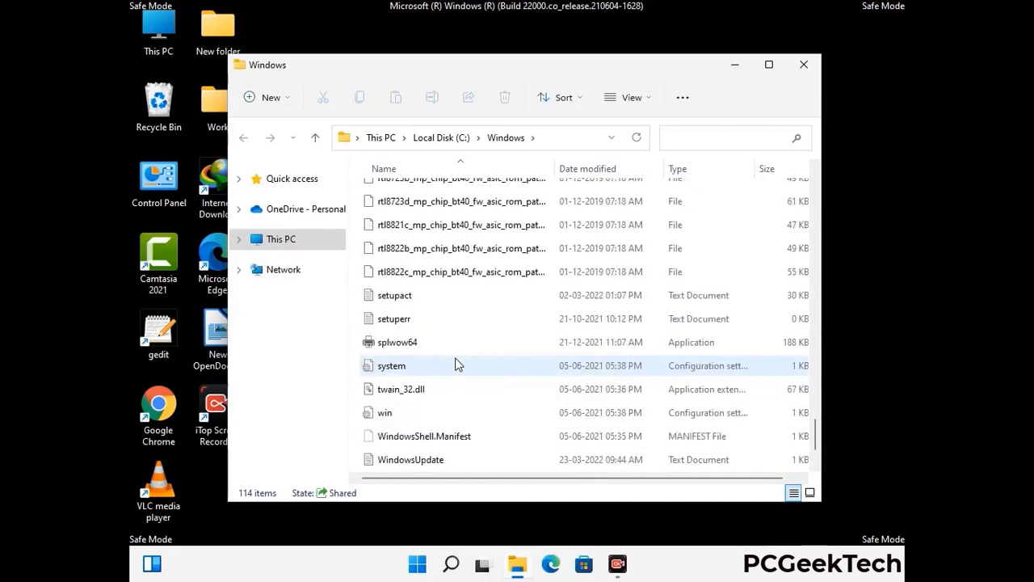
scroll(455, 365, "down", 1)
scroll(455, 365, "up", 11)
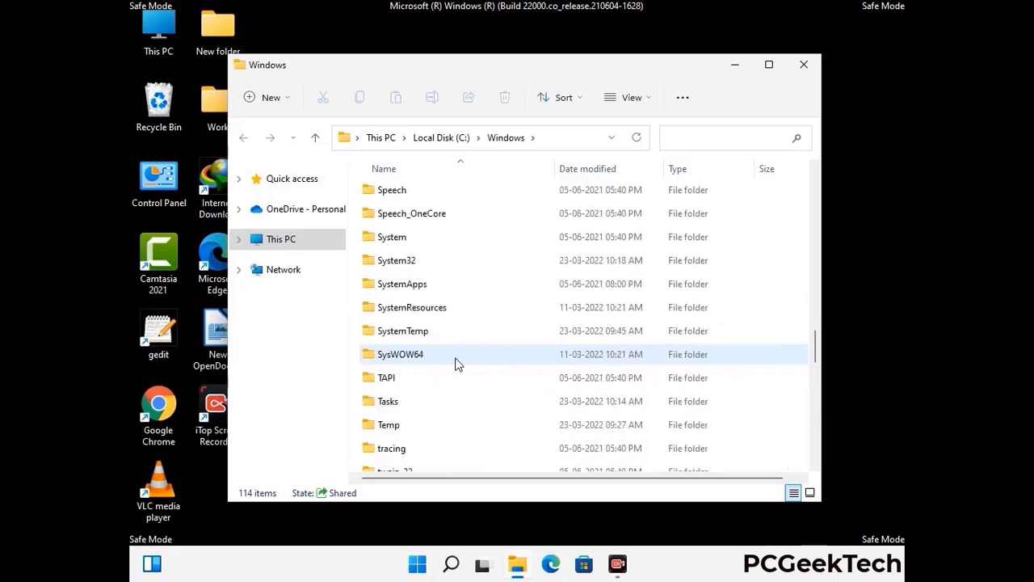
scroll(455, 366, "up", 3)
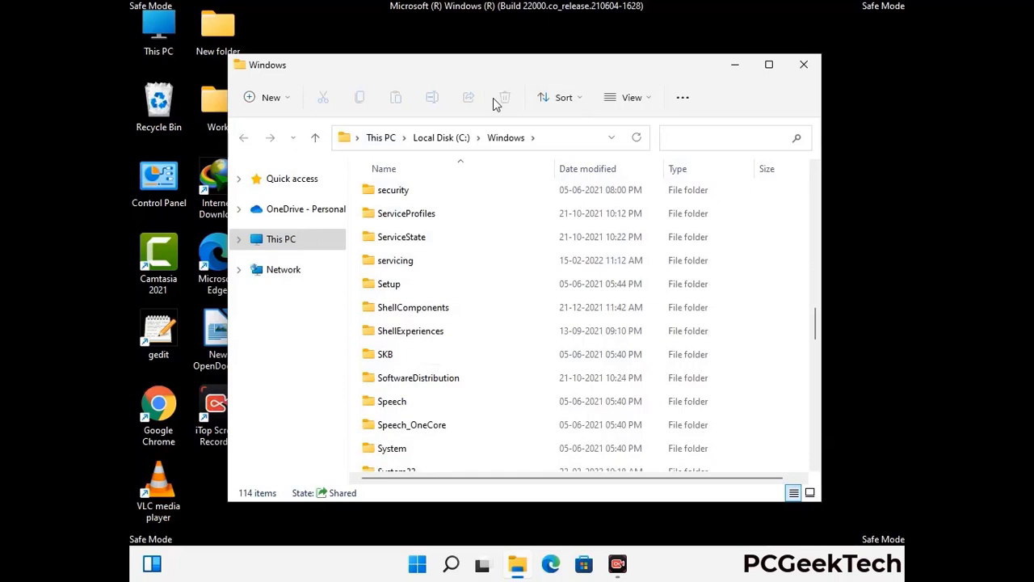
left_click(810, 68)
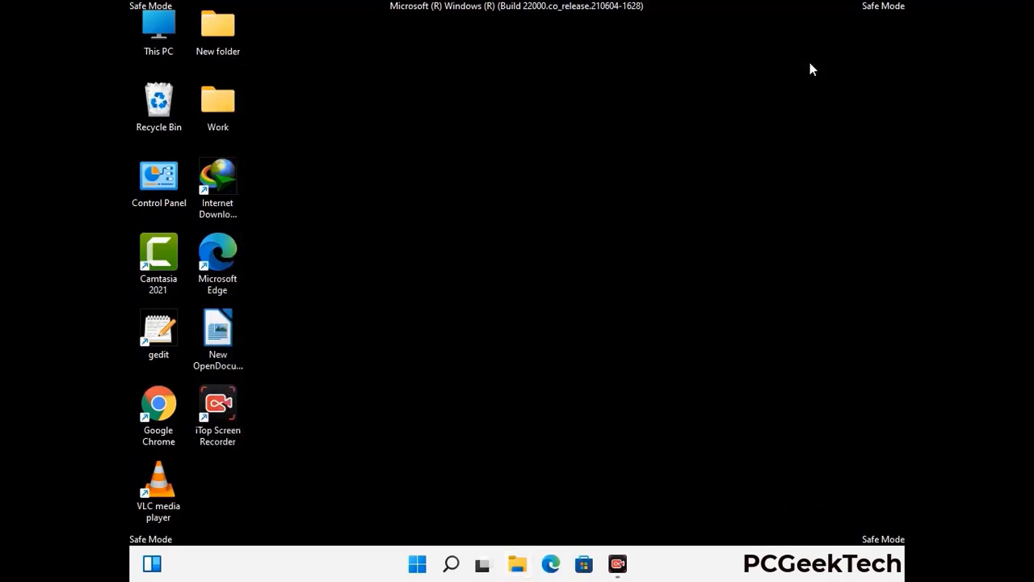
Open the user's AppData Local Temp folder by running %temp%
key("super+r")
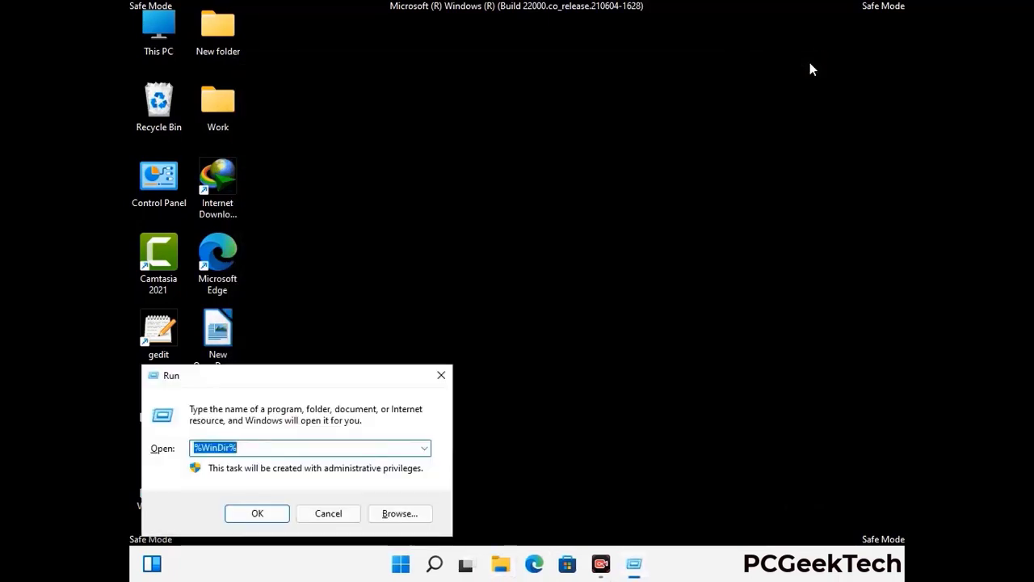
left_click_drag(343, 380, 586, 138)
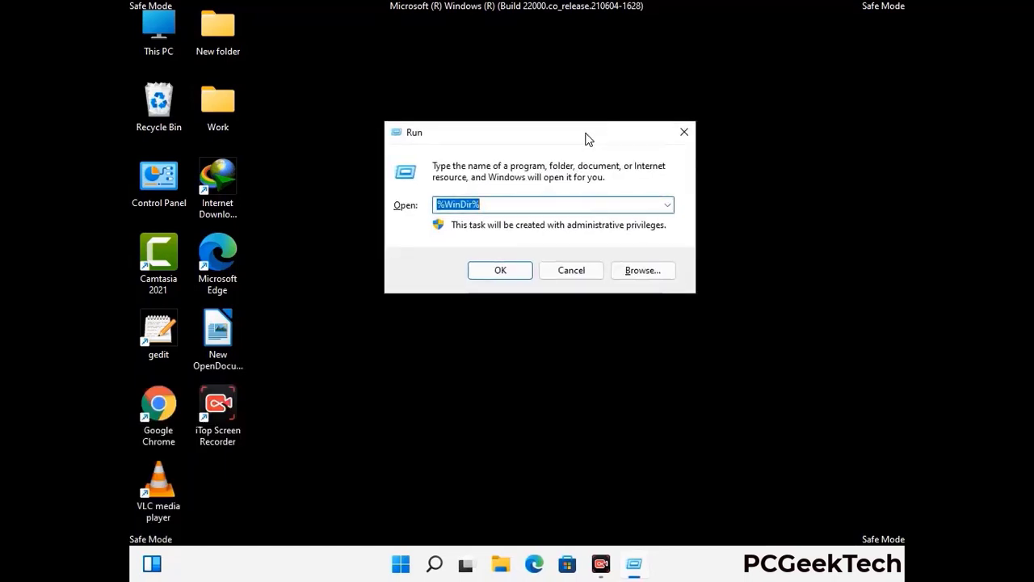
type("%temp%")
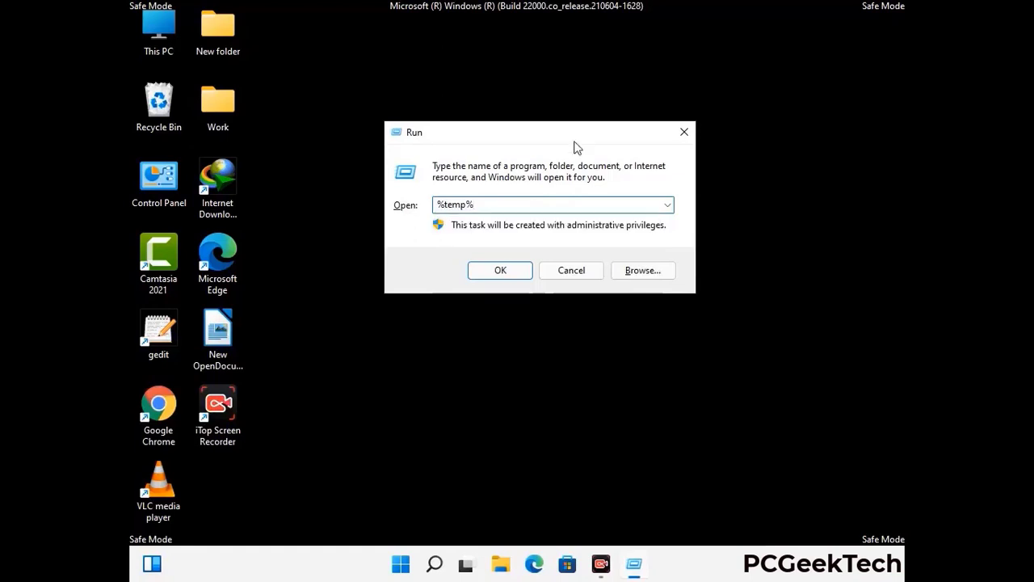
left_click(516, 265)
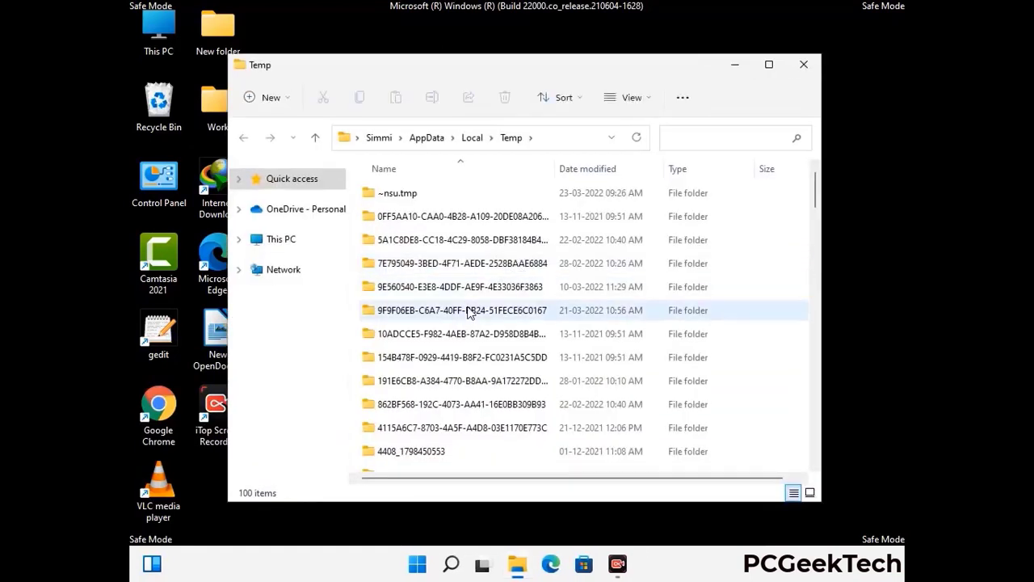
Select all 100 items in the Temp folder and delete them
left_click(470, 311)
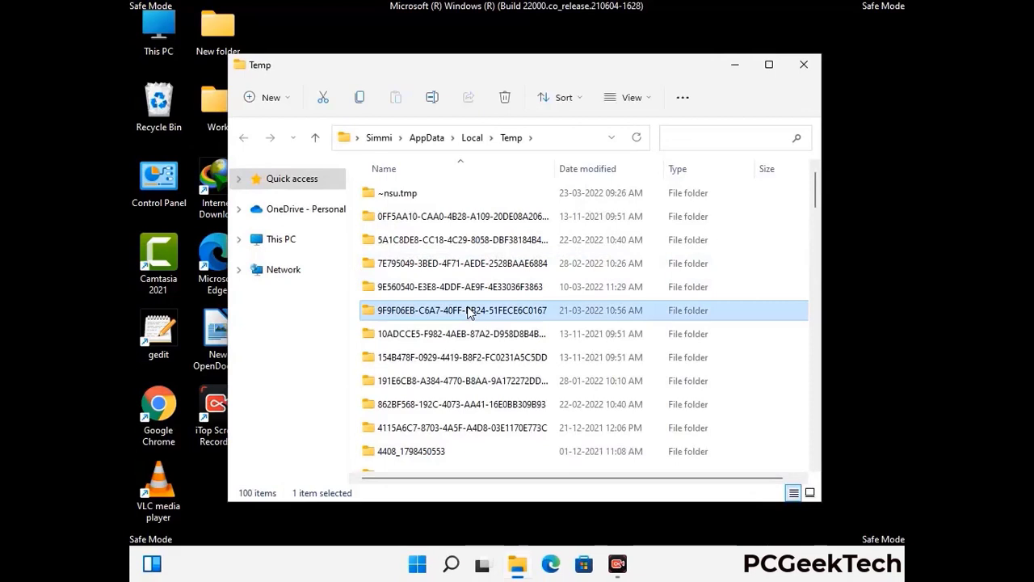
key("ctrl+a")
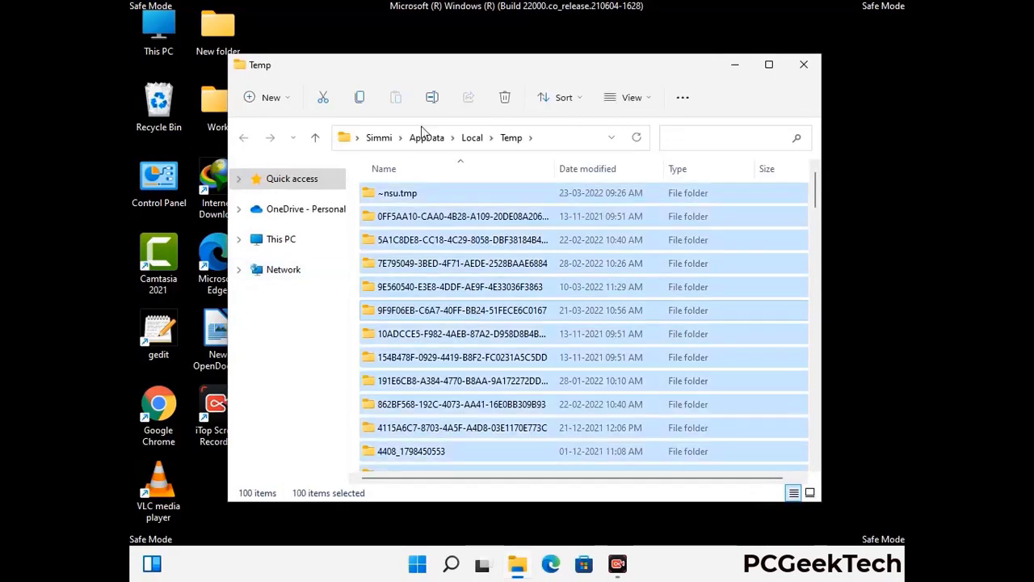
left_click(506, 97)
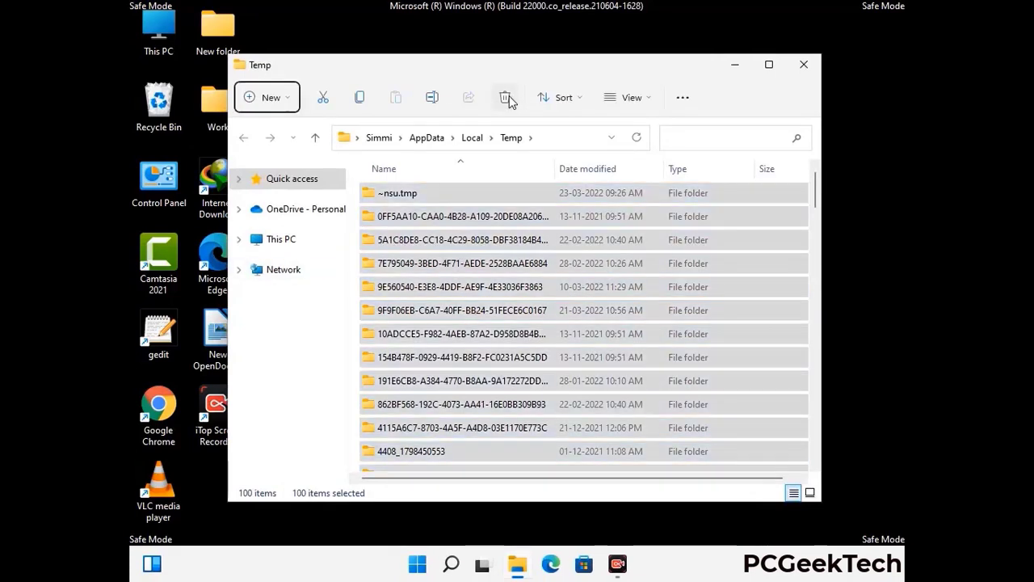
Close the user's Temp window and open C:\Windows\Temp by running temp
left_click(804, 65)
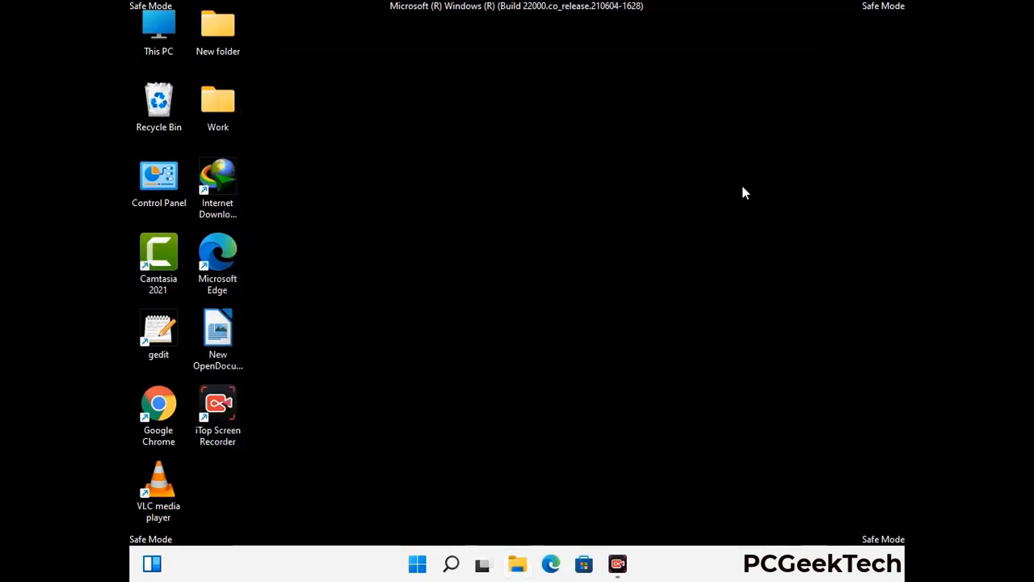
key("super+r")
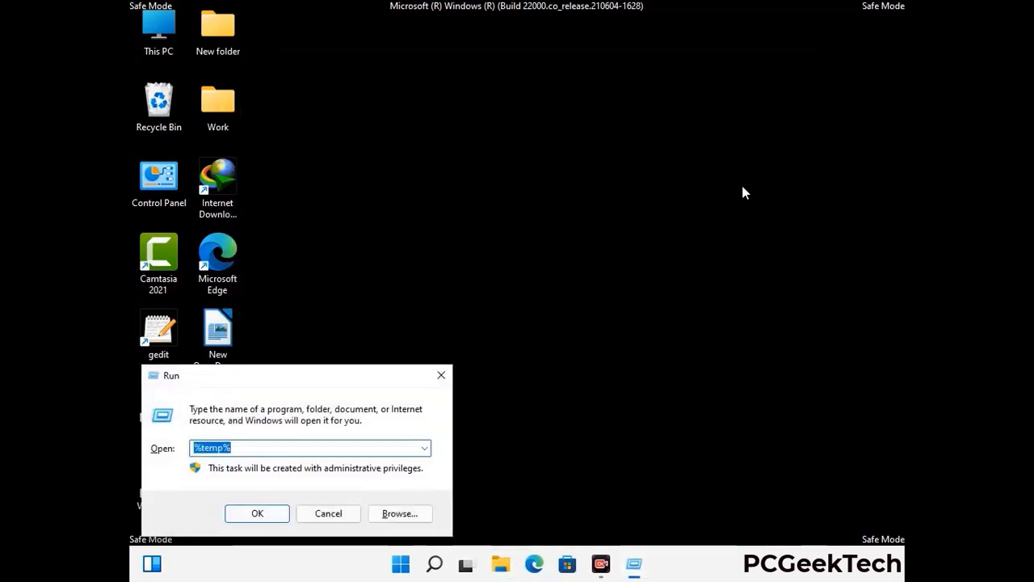
left_click_drag(350, 375, 589, 150)
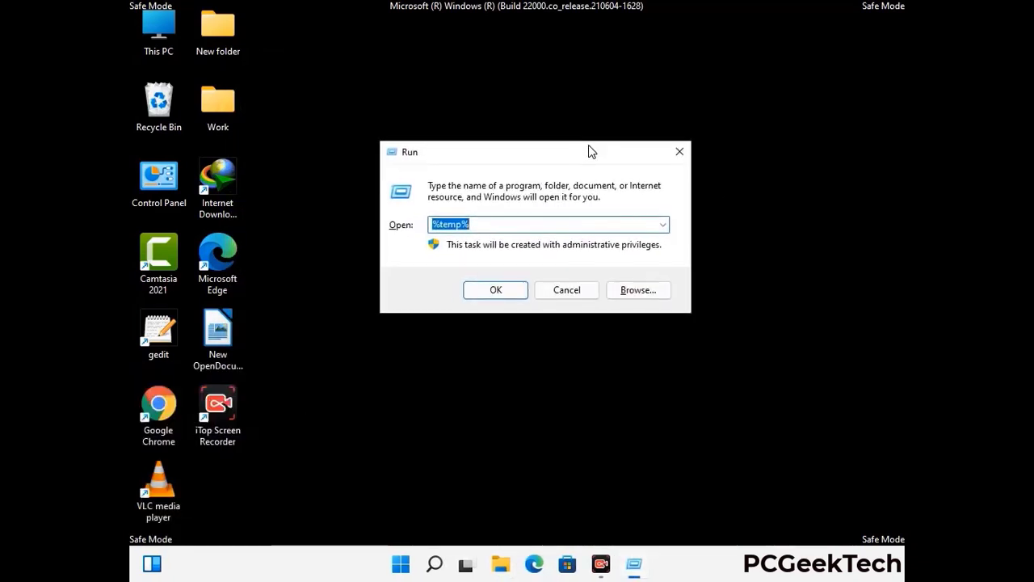
type("temp")
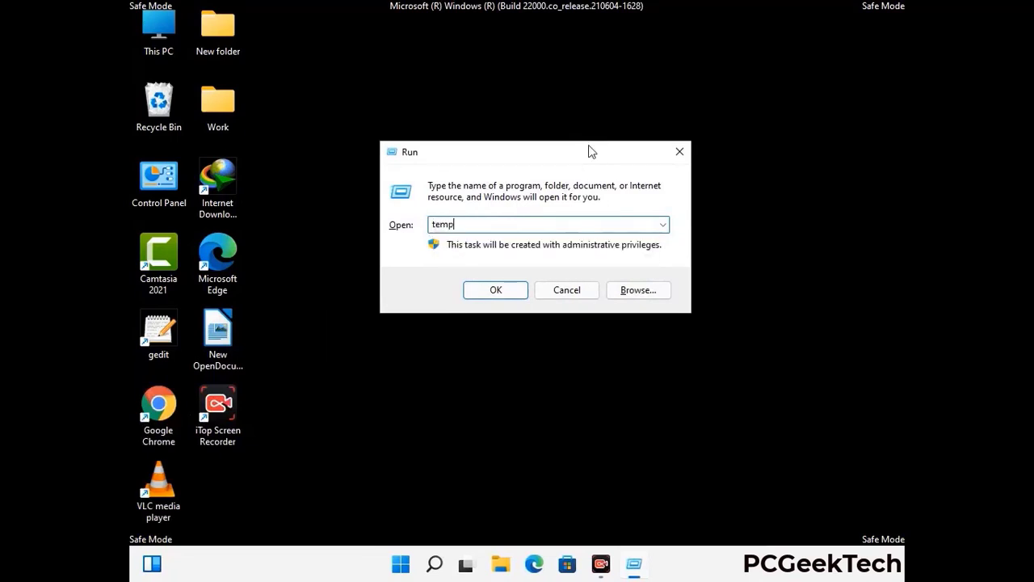
key("Return")
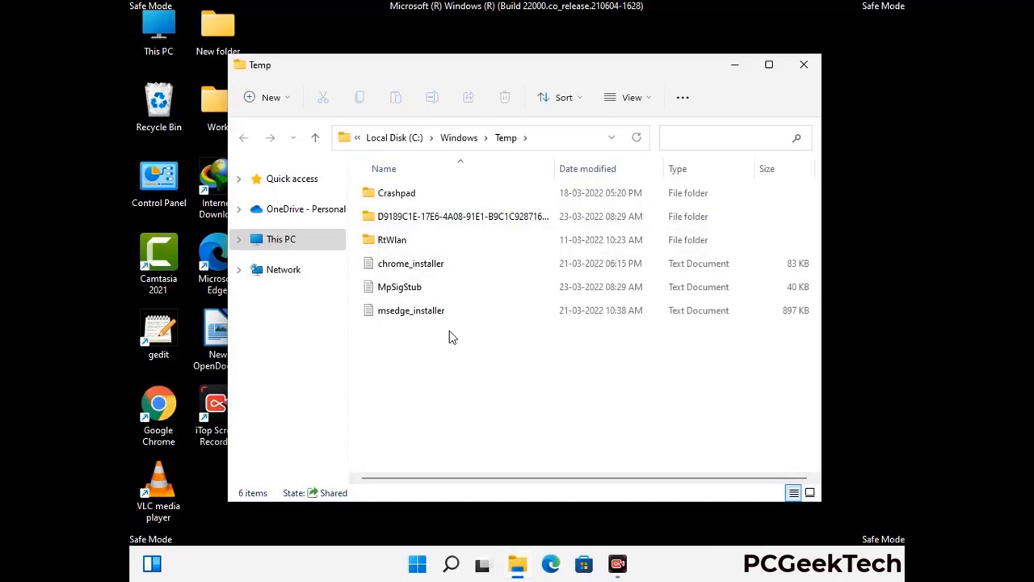
Delete all six items in C:\Windows\Temp and close the empty folder
key("ctrl+a")
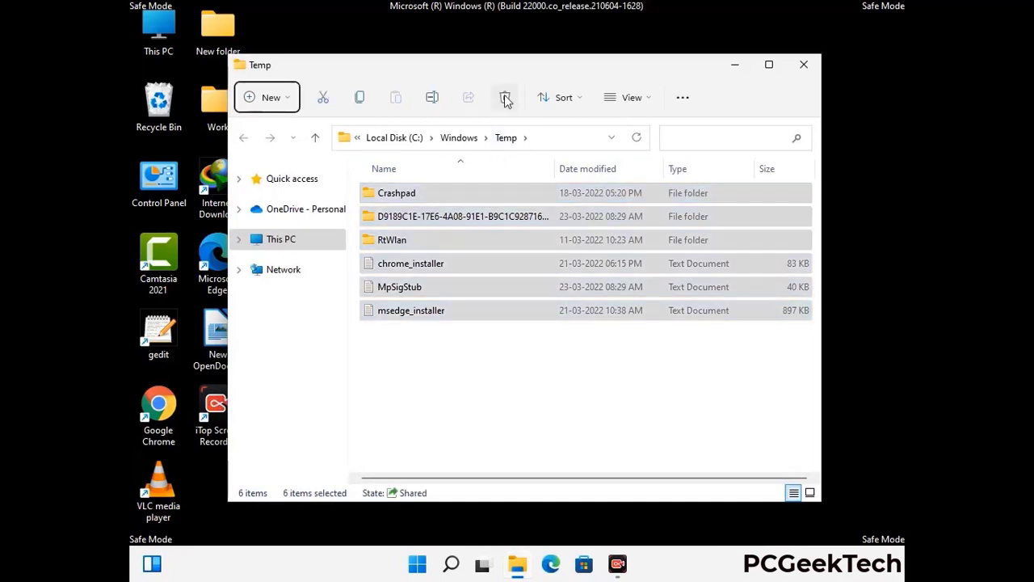
left_click(505, 98)
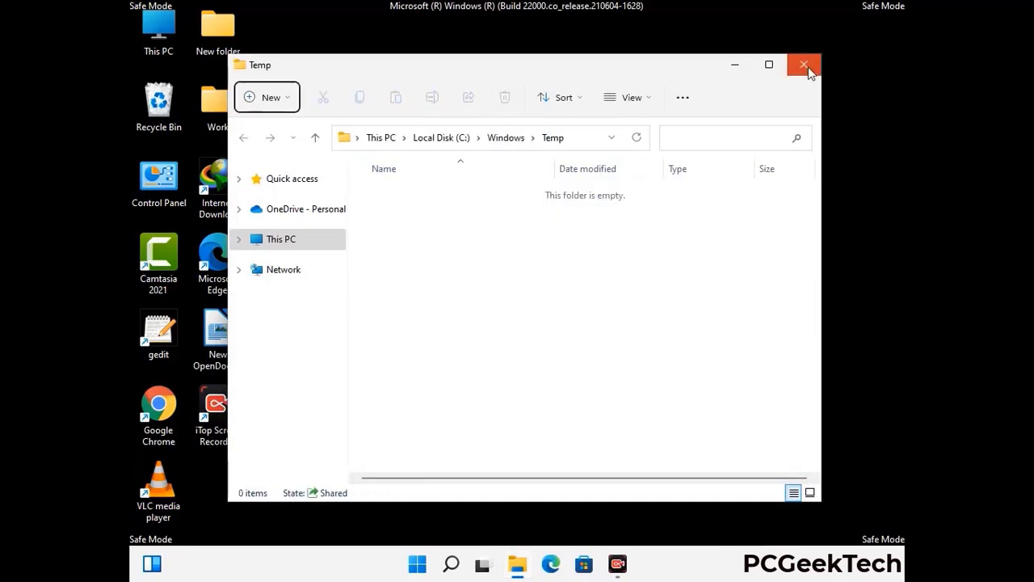
left_click(804, 64)
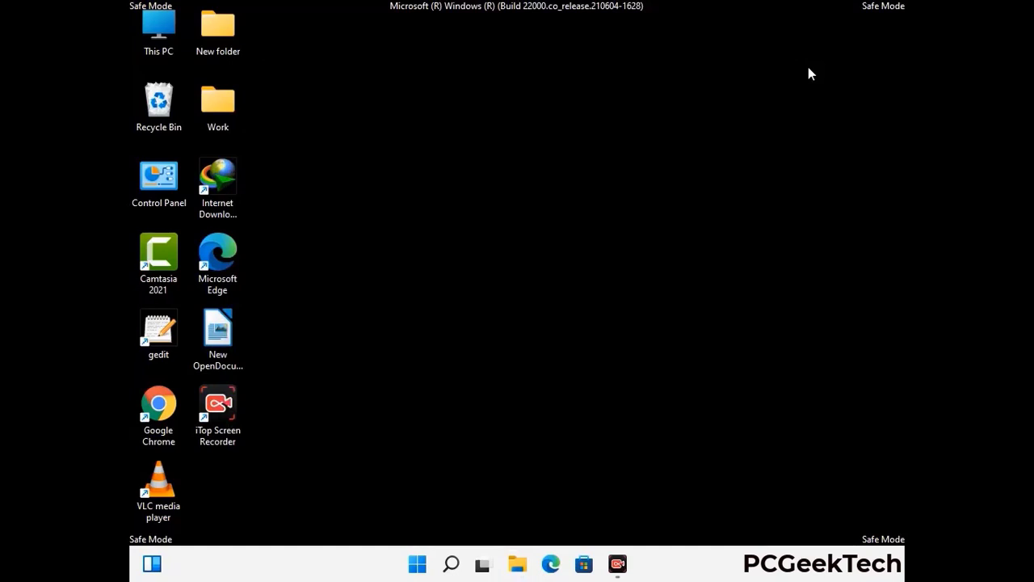
Launch Registry Editor with regedit and expand HKEY_CURRENT_USER\Software
key("super+r")
left_click_drag(316, 376, 536, 128)
type("reged")
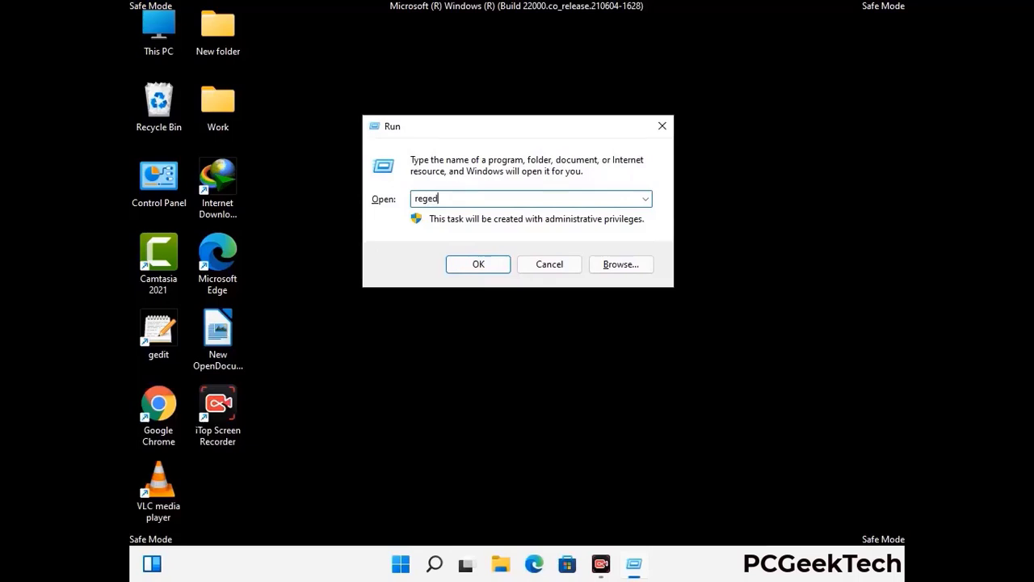
key("Return")
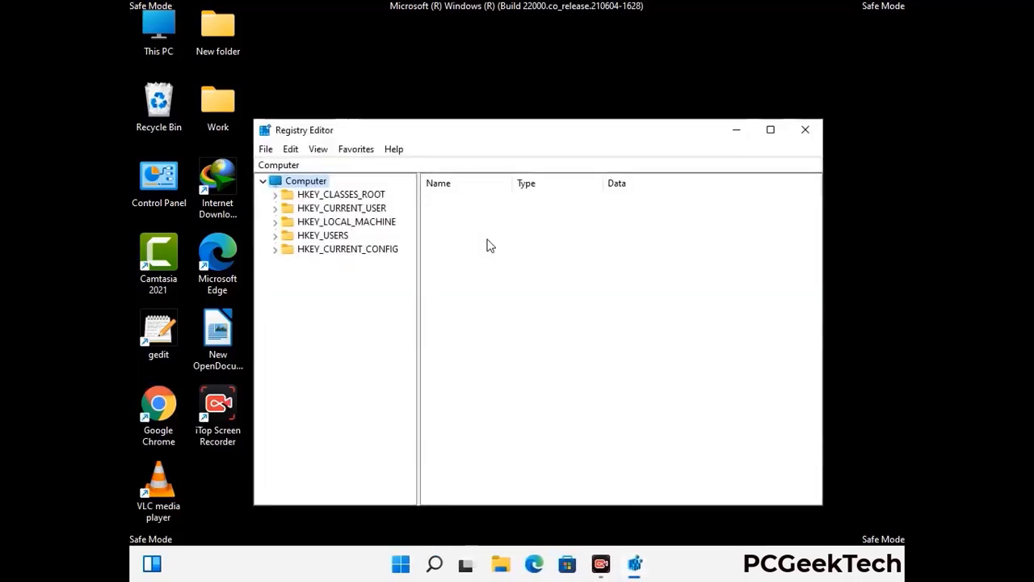
left_click(339, 222)
left_click(275, 207)
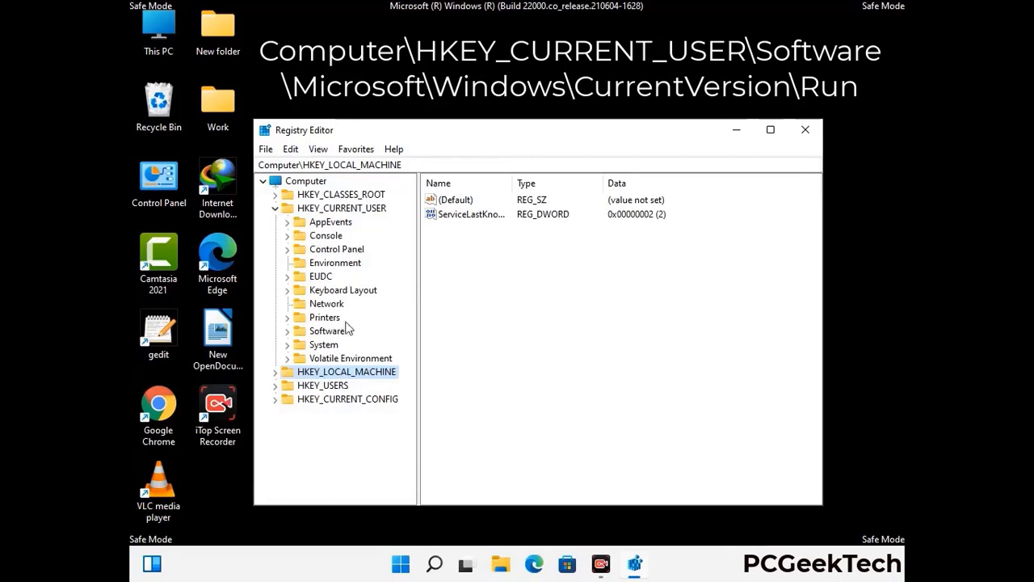
left_click(322, 333)
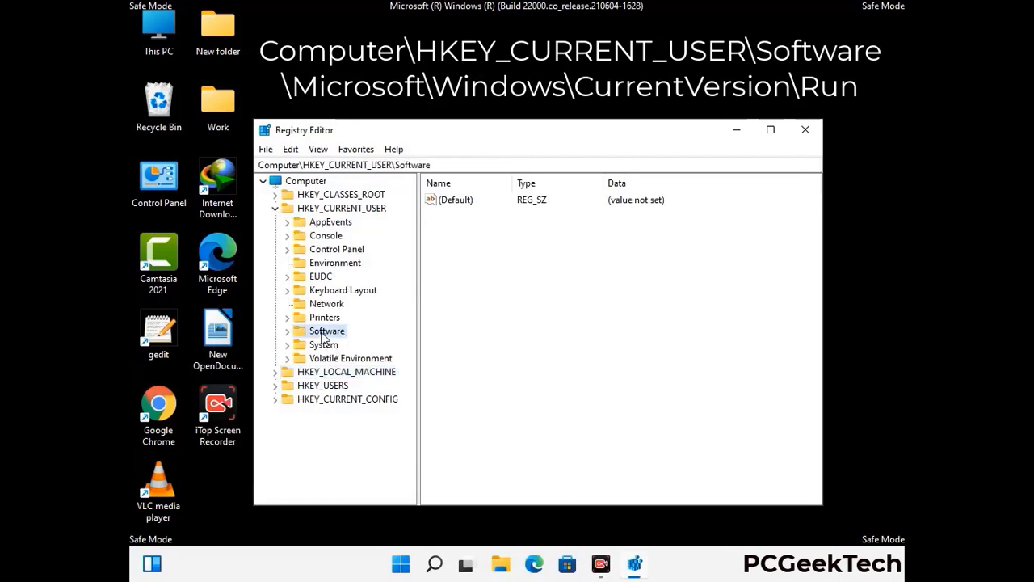
left_click(288, 332)
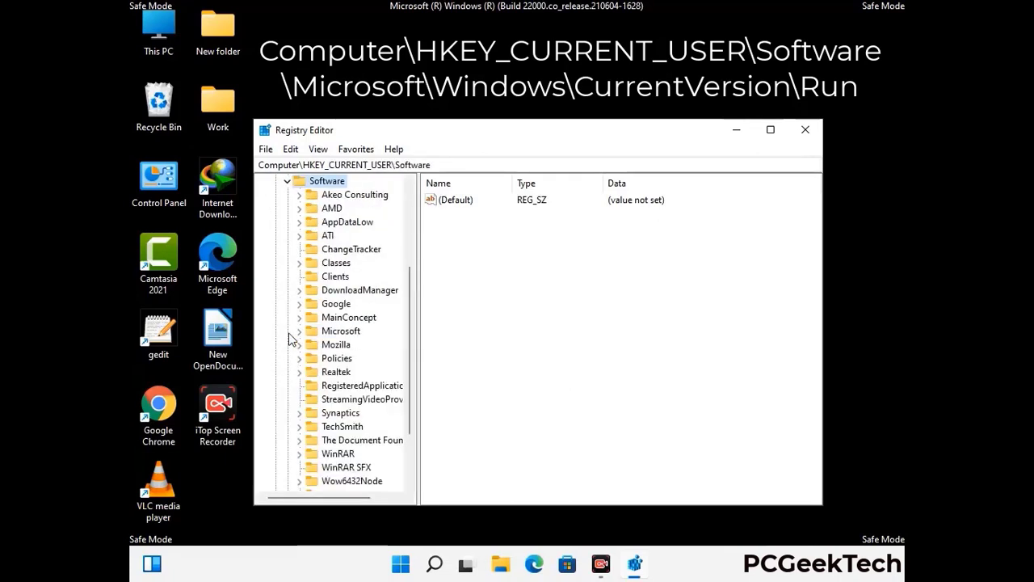
Navigate through Microsoft > Windows > CurrentVersion to select the Run key
double_click(337, 333)
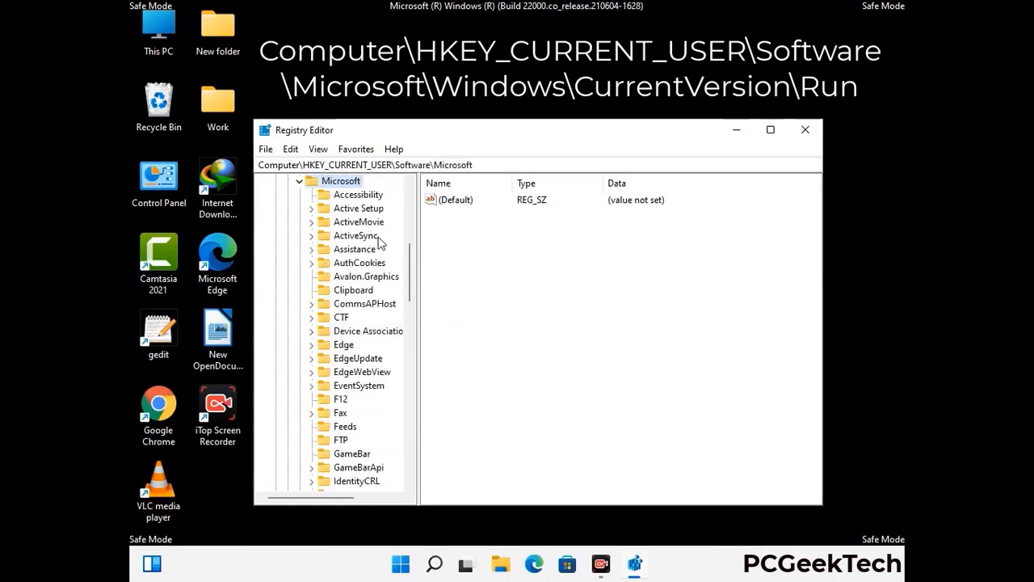
scroll(373, 352, "down", 4)
scroll(374, 351, "down", 3)
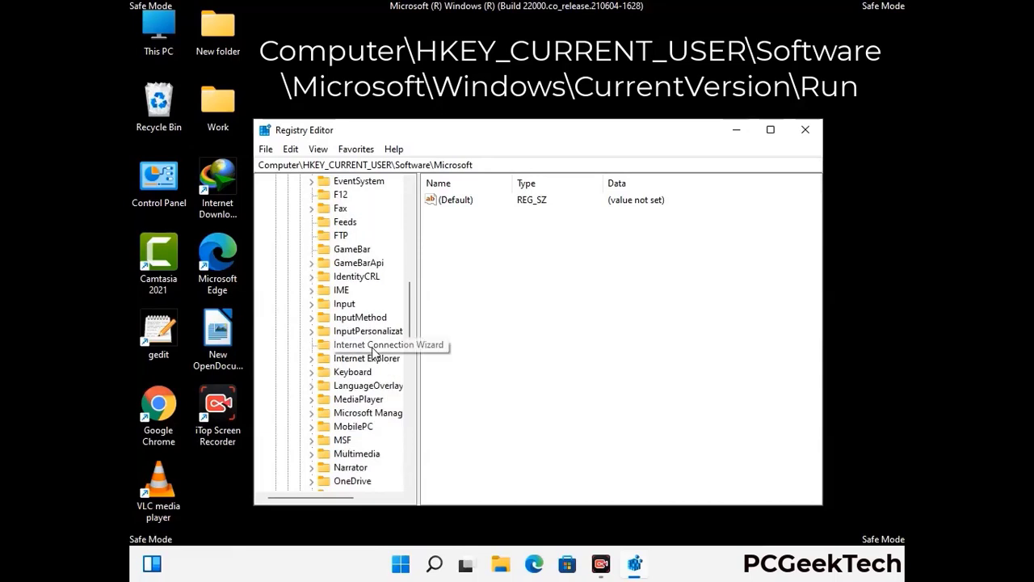
scroll(374, 352, "down", 6)
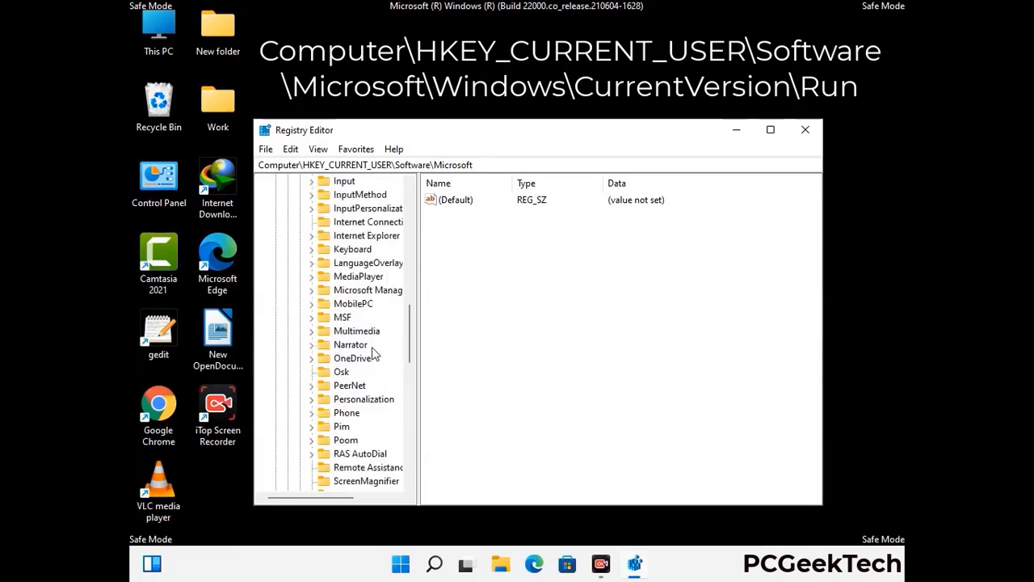
scroll(374, 352, "down", 4)
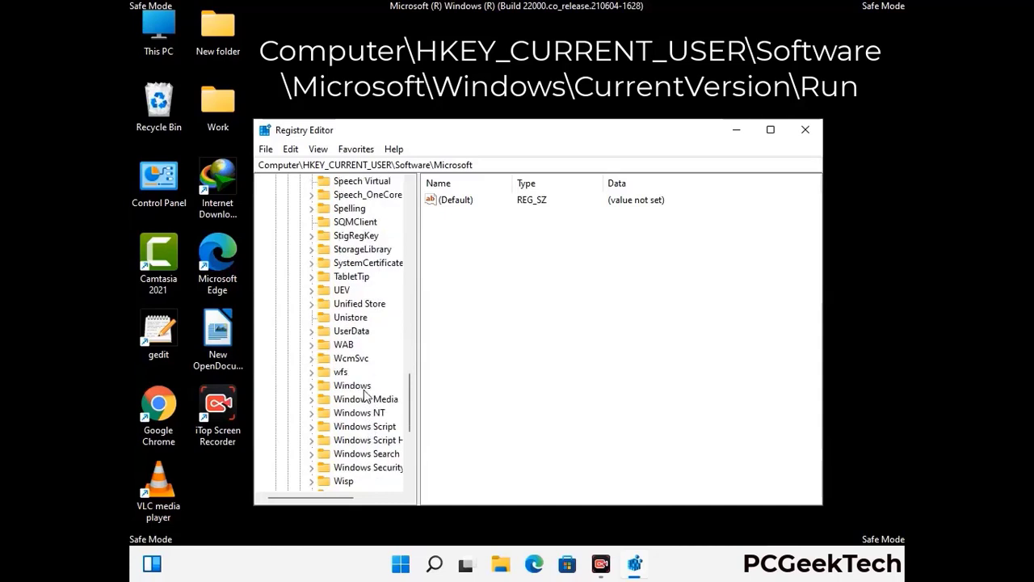
double_click(364, 387)
scroll(377, 380, "down", 1)
double_click(375, 371)
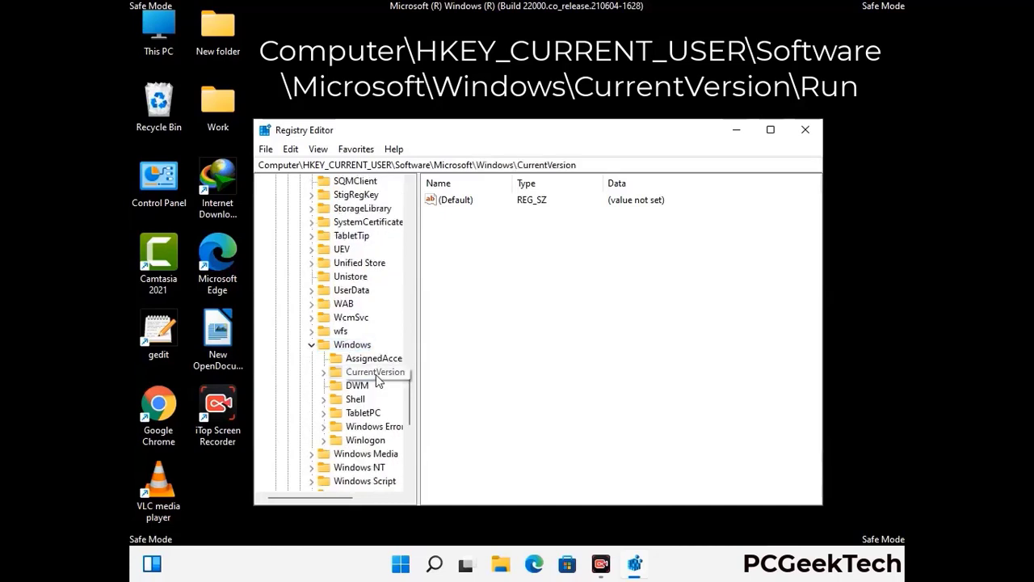
scroll(373, 355, "down", 12)
scroll(372, 350, "down", 4)
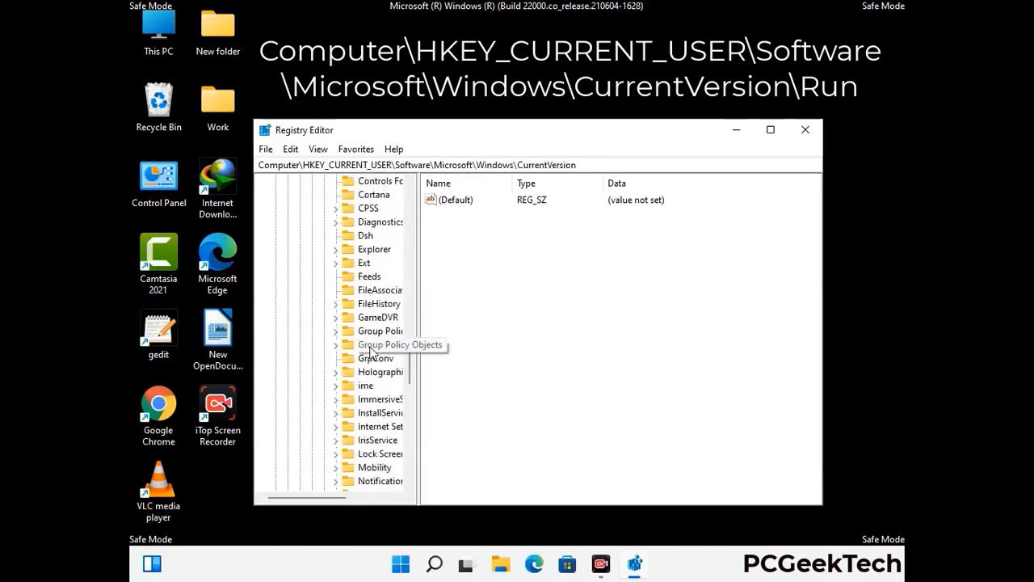
scroll(372, 353, "down", 1)
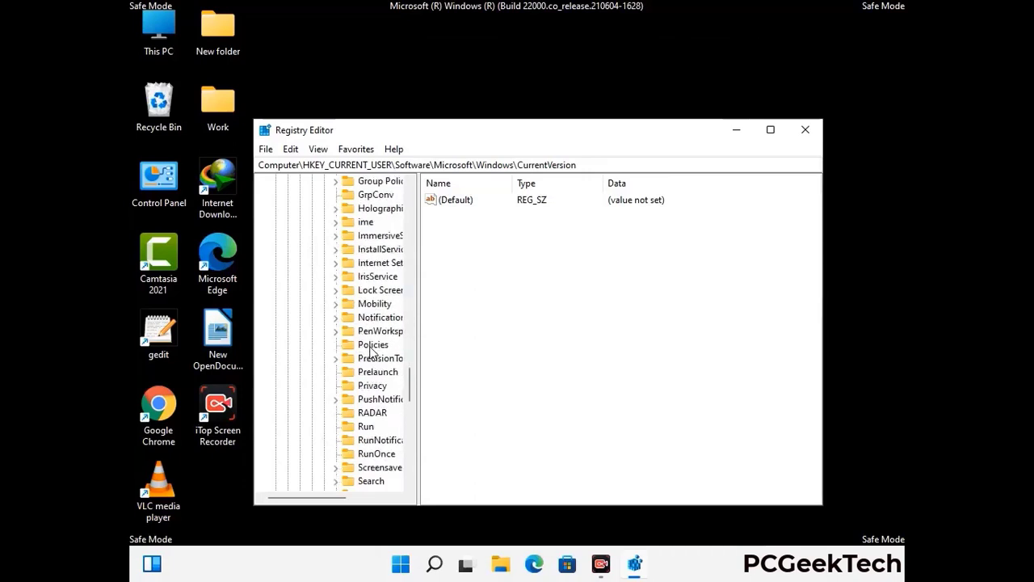
scroll(371, 353, "down", 1)
left_click(366, 386)
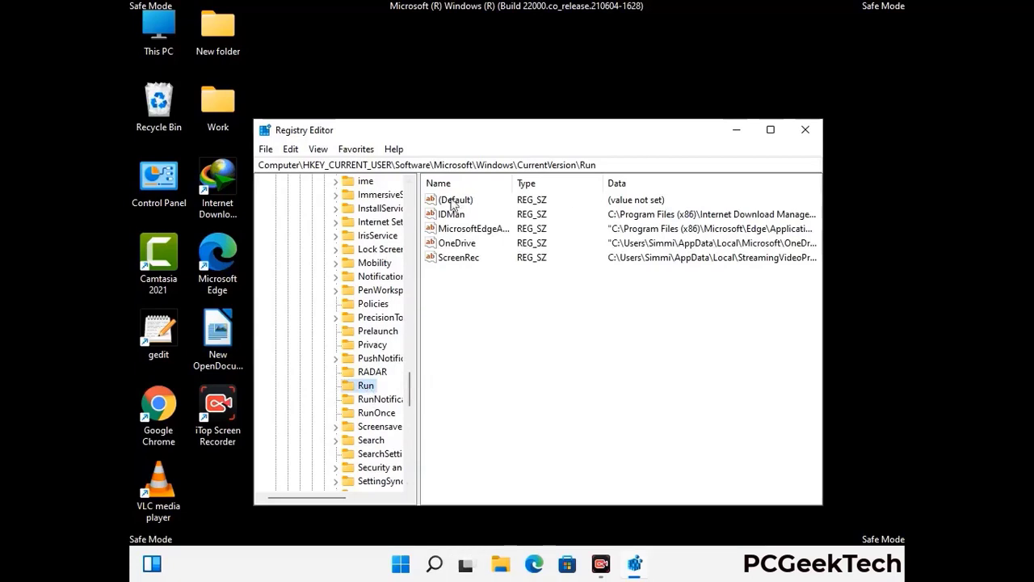
Delete the ScreenRec value from the Run key and confirm the deletion
left_click(458, 259)
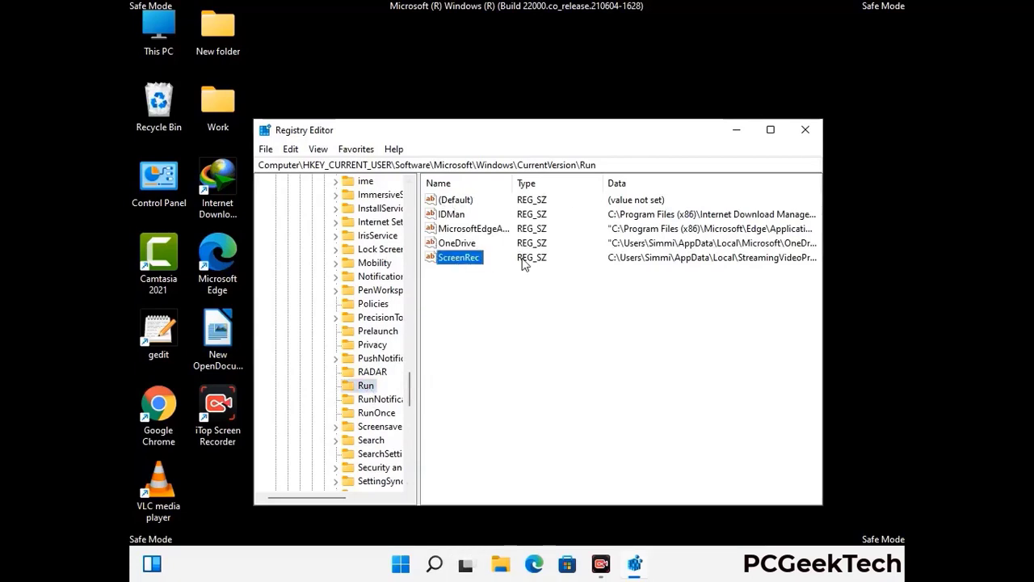
left_click(468, 259)
right_click(468, 262)
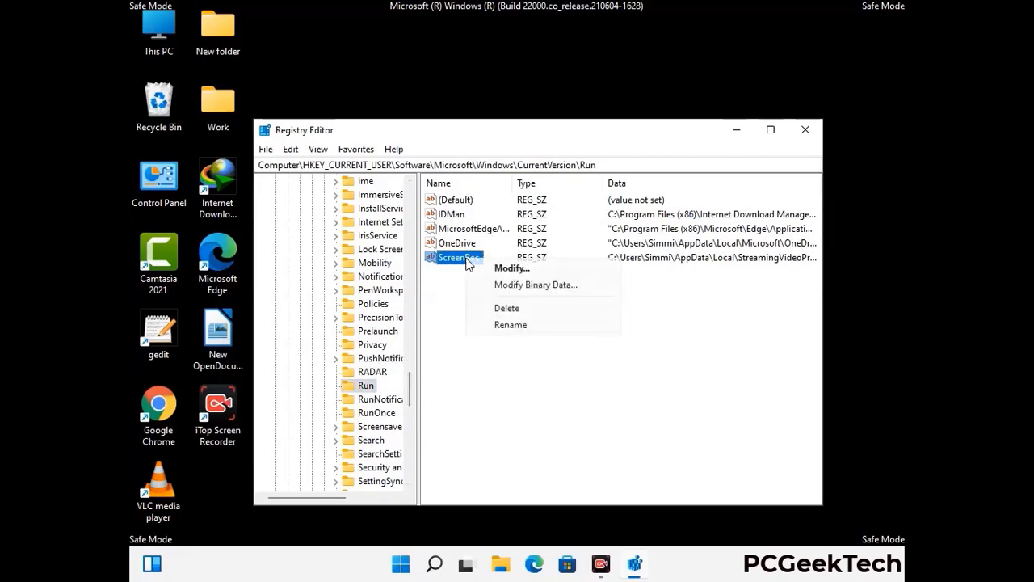
left_click(497, 309)
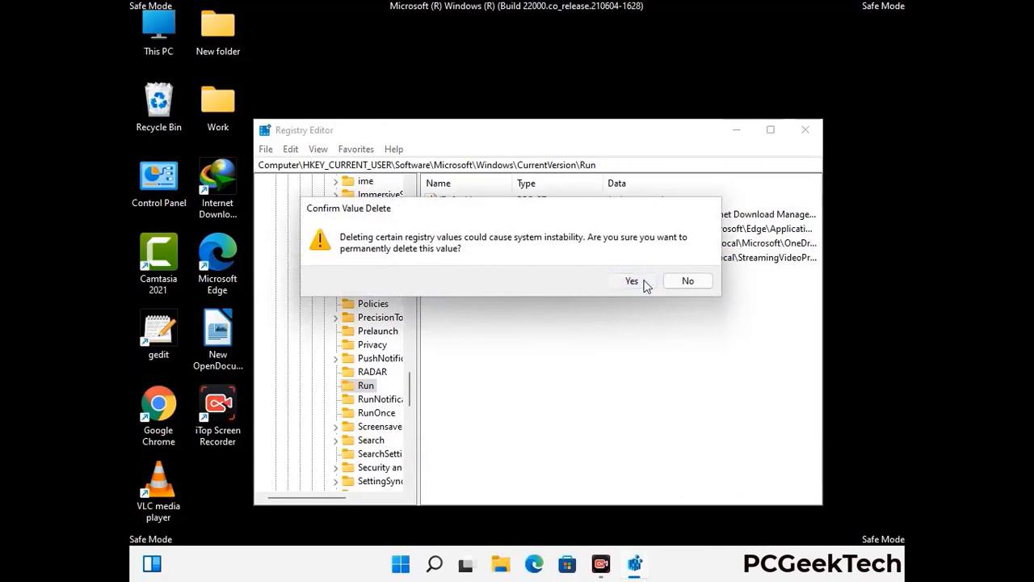
left_click(646, 284)
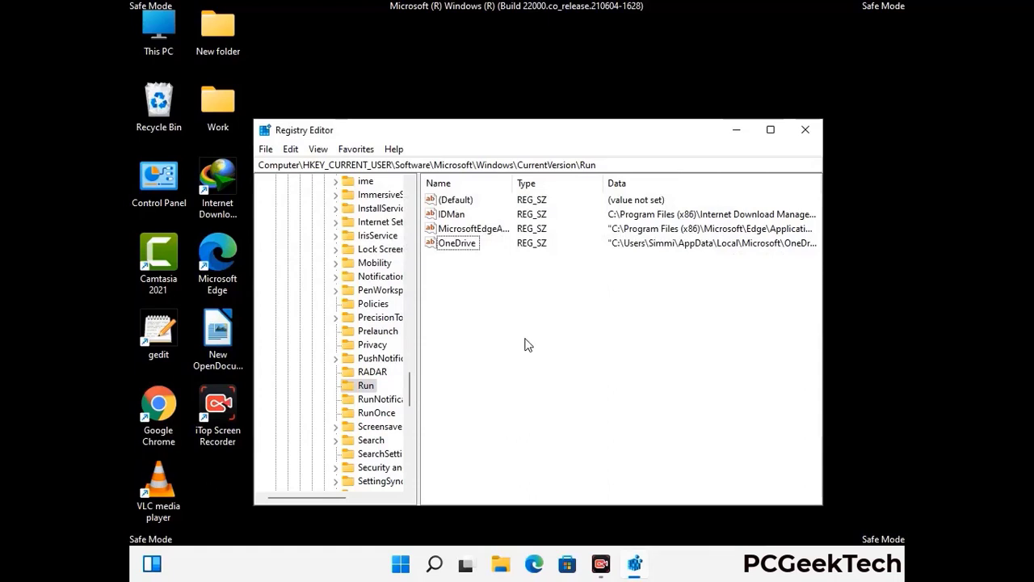
Search the registry for 'Virus Name', then dismiss the search and close Registry Editor
key("ctrl+f")
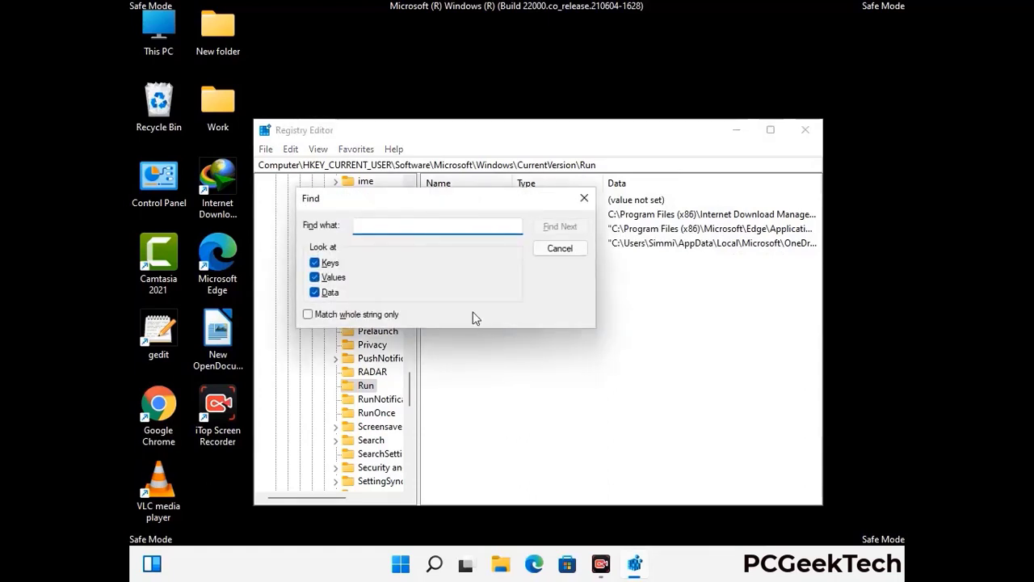
type("Virus Name")
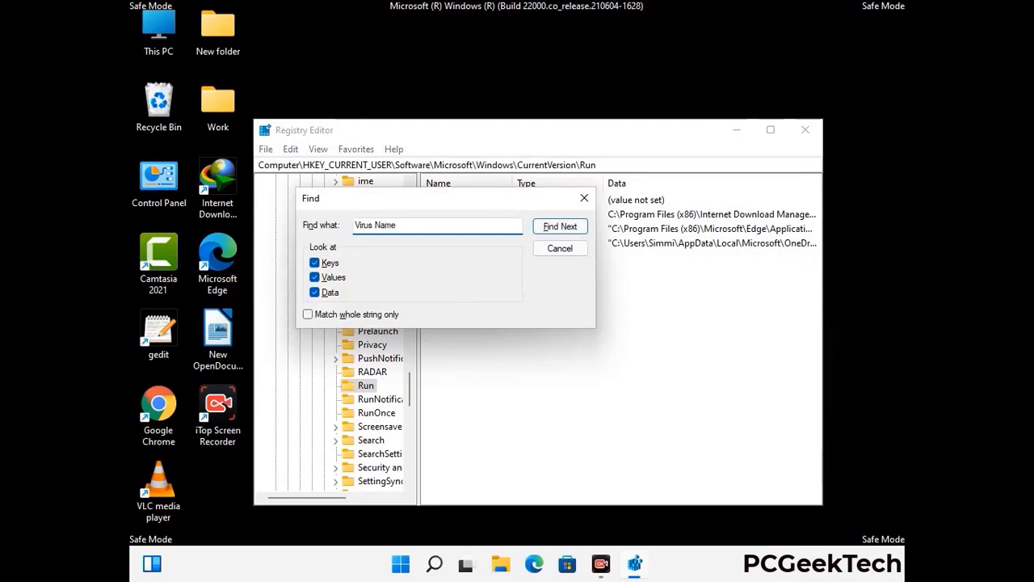
left_click(549, 229)
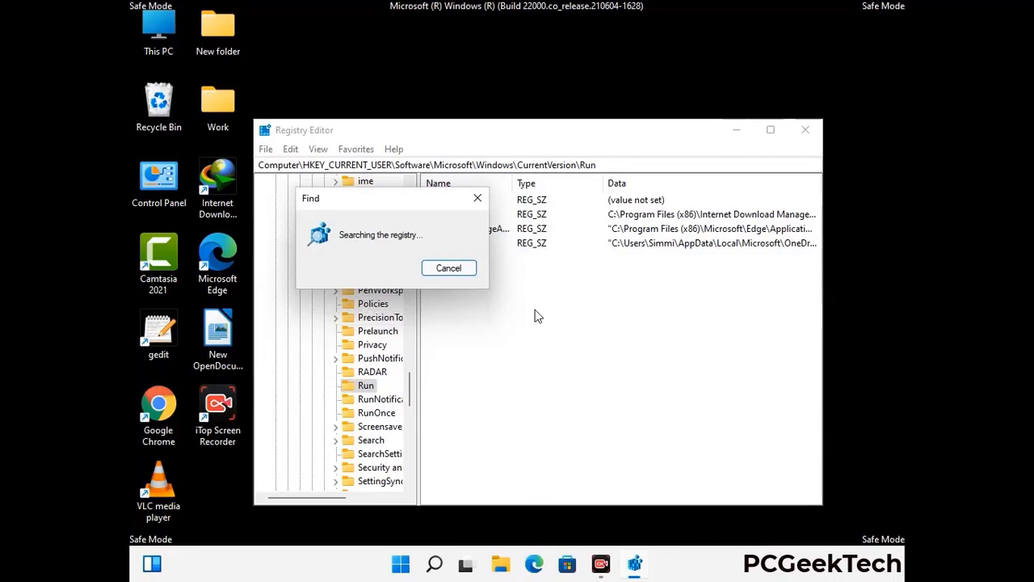
left_click(484, 202)
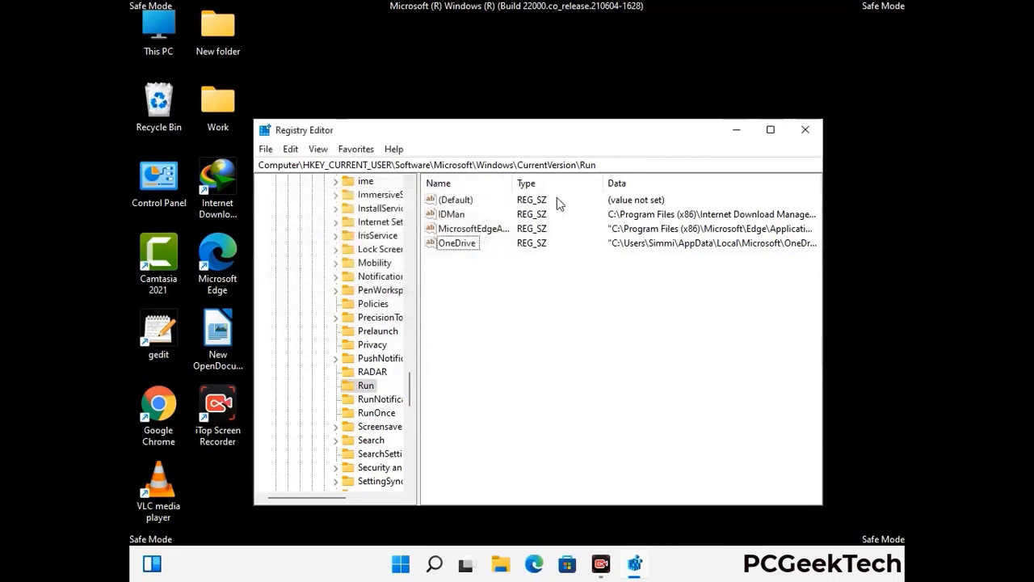
left_click(805, 130)
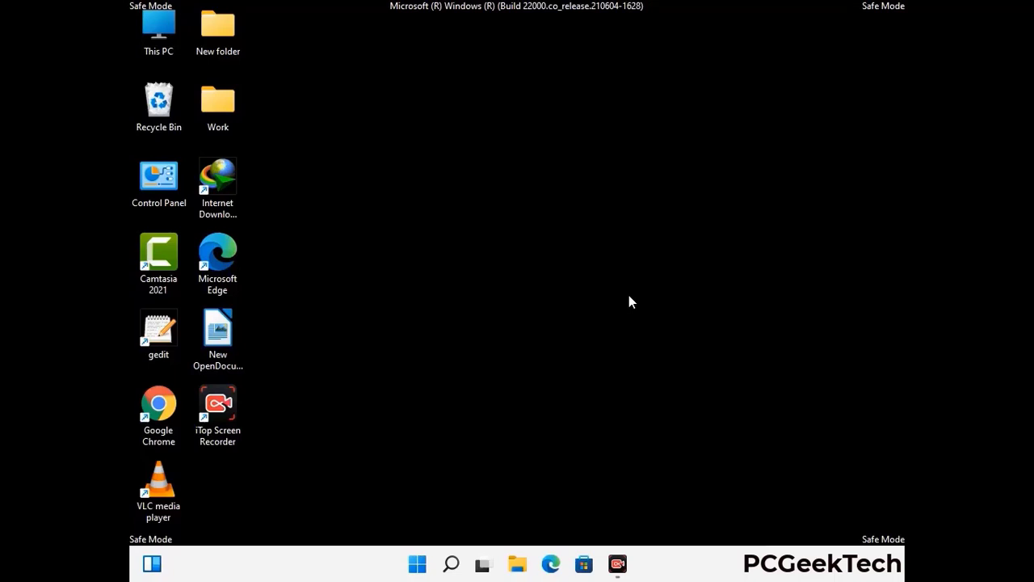
Launch msconfig and uncheck Safe boot on the Boot tab
key("super+r")
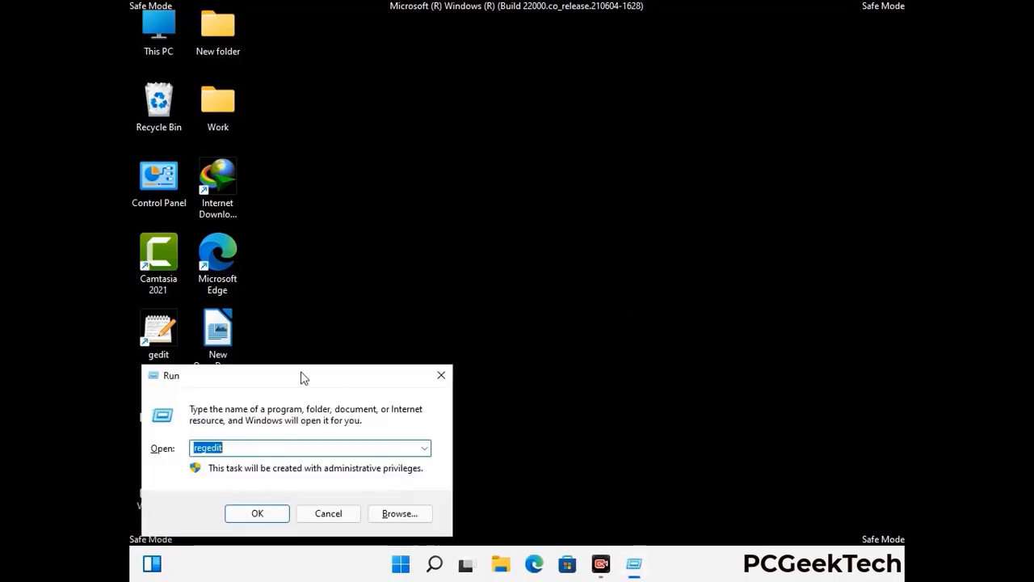
left_click_drag(301, 374, 529, 159)
type("msconfig")
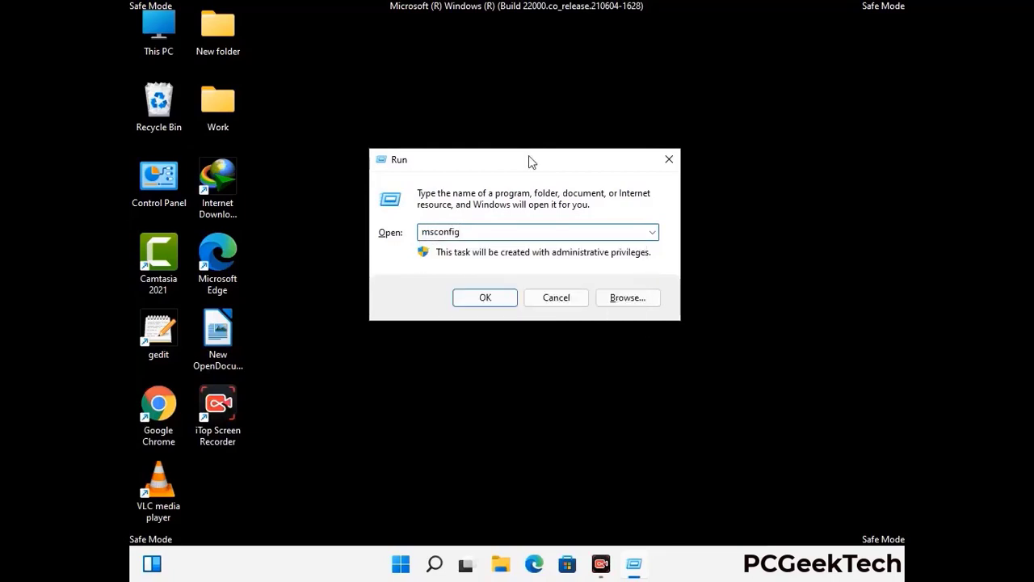
left_click(484, 297)
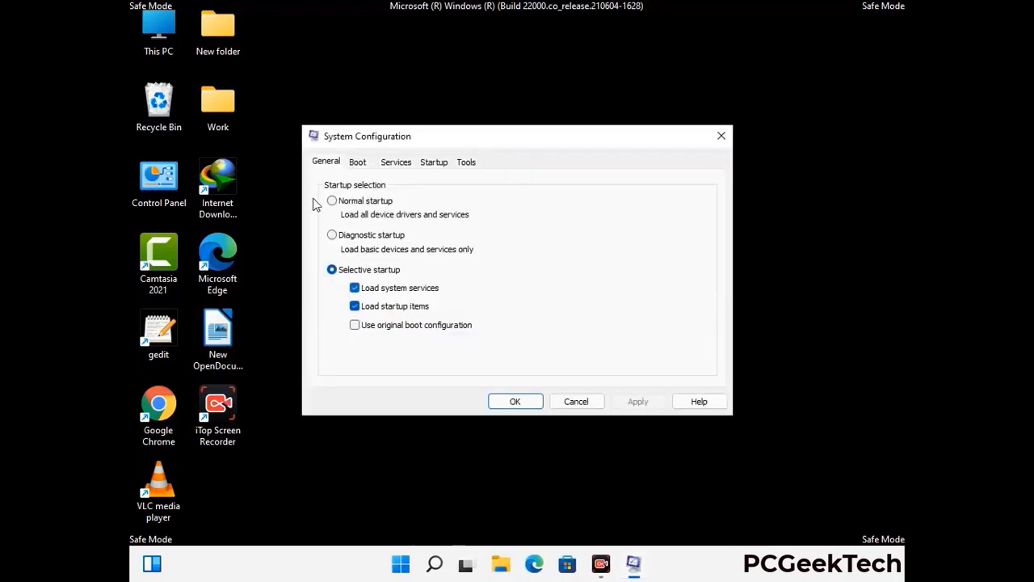
left_click(356, 162)
left_click(335, 308)
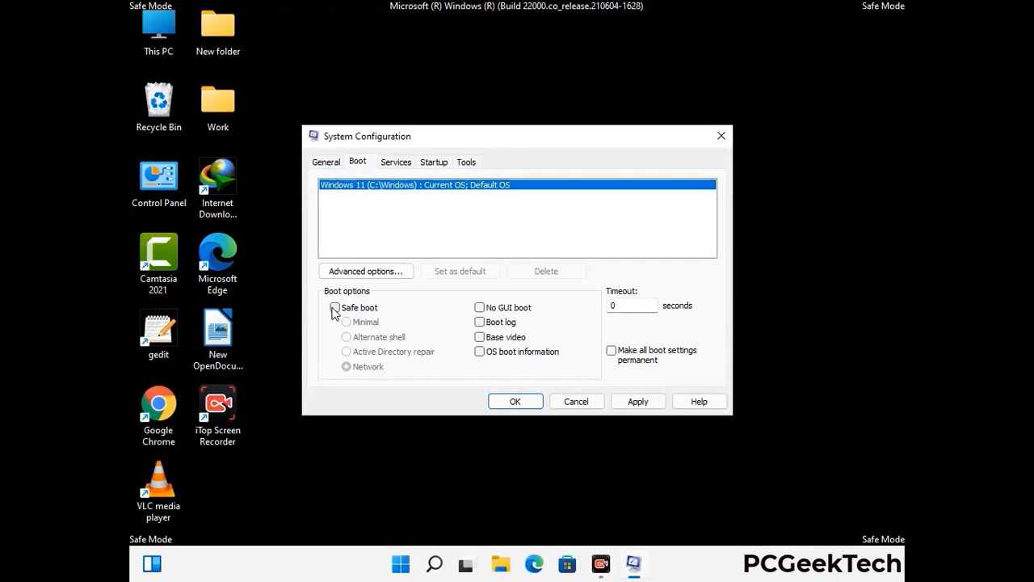